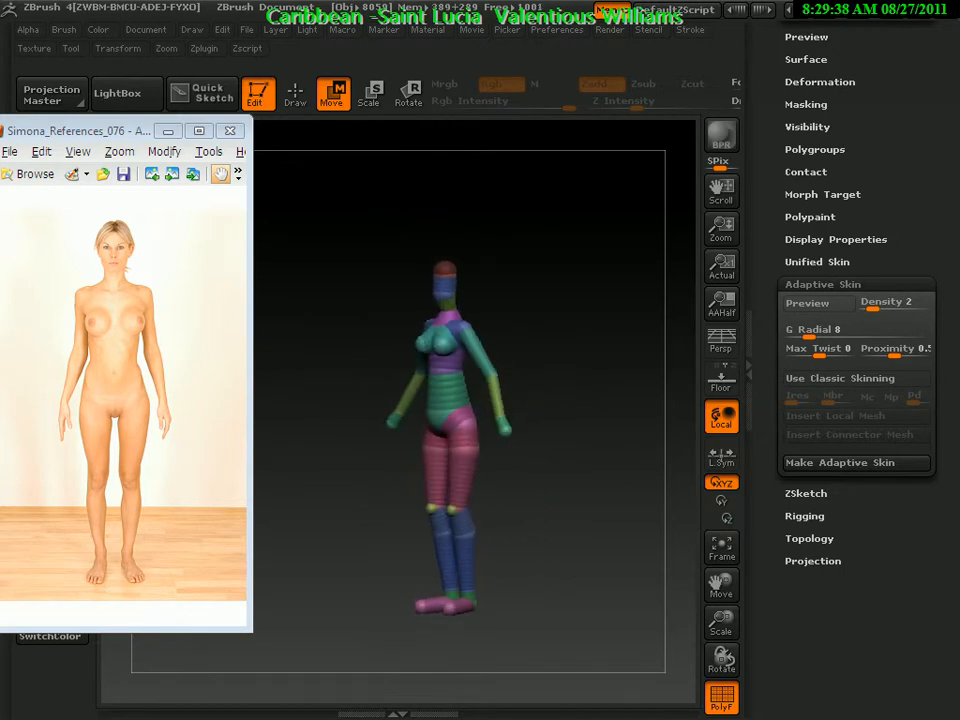
Step: Move the hand and wrist ZSpheres inward and down so both hands hang closer to the thighs
{"action": "mouse_move", "coordinate": [551, 404]}
{"action": "left_mouse_down"}
{"action": "mouse_move", "coordinate": [556, 436]}
{"action": "mouse_move", "coordinate": [588, 408]}
{"action": "mouse_move", "coordinate": [562, 392]}
{"action": "left_mouse_up"}
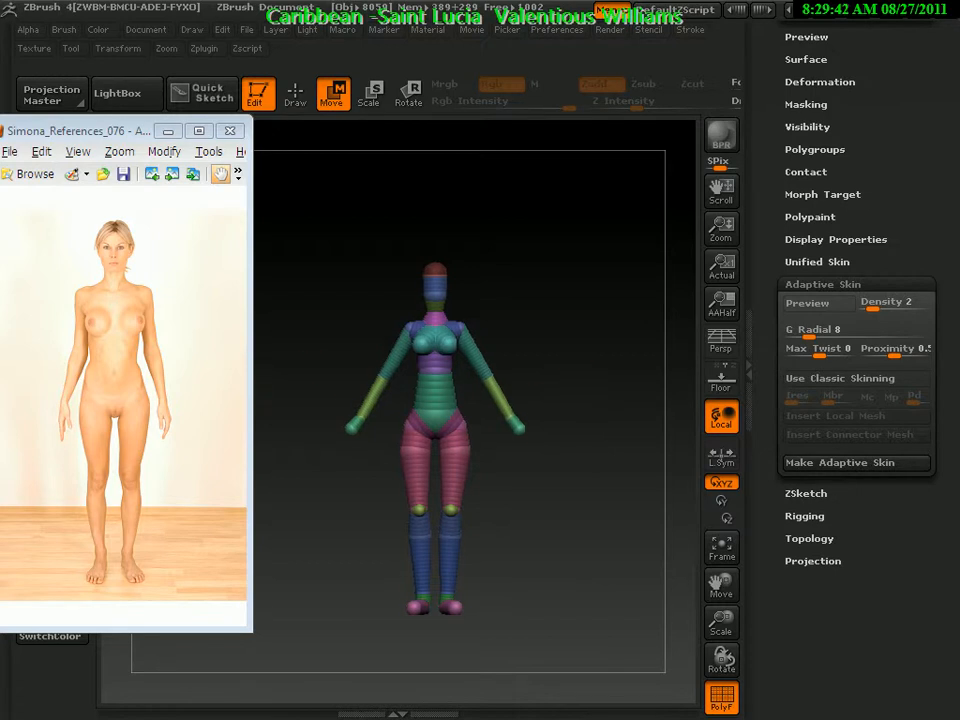
{"action": "left_click_drag", "start_coordinate": [580, 392], "coordinate": [580, 455], "text": "alt"}
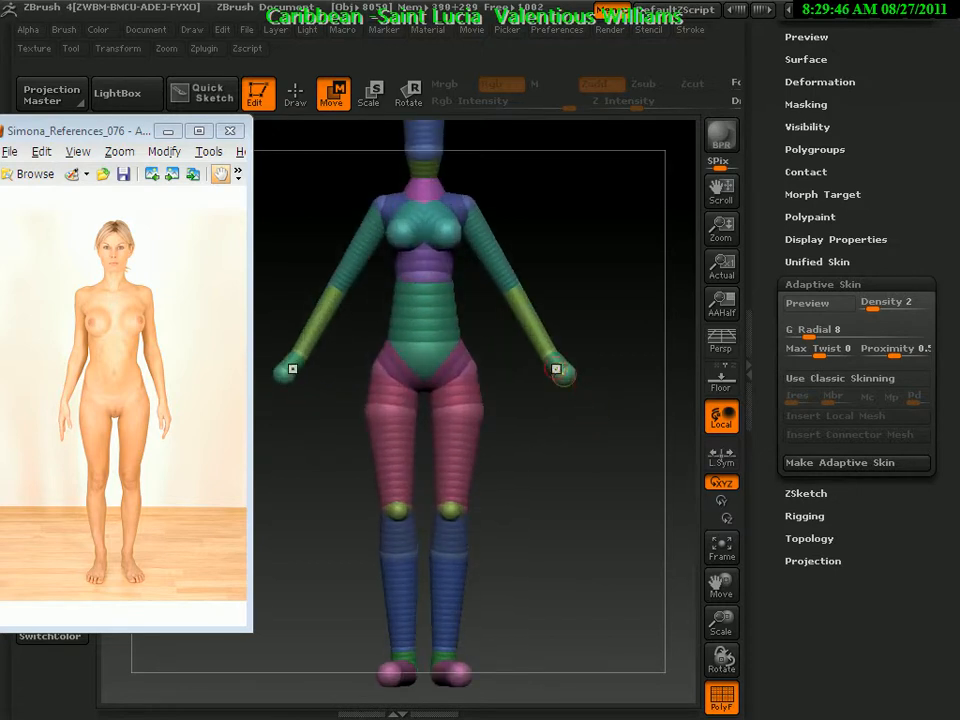
{"action": "left_click_drag", "start_coordinate": [555, 350], "coordinate": [497, 349]}
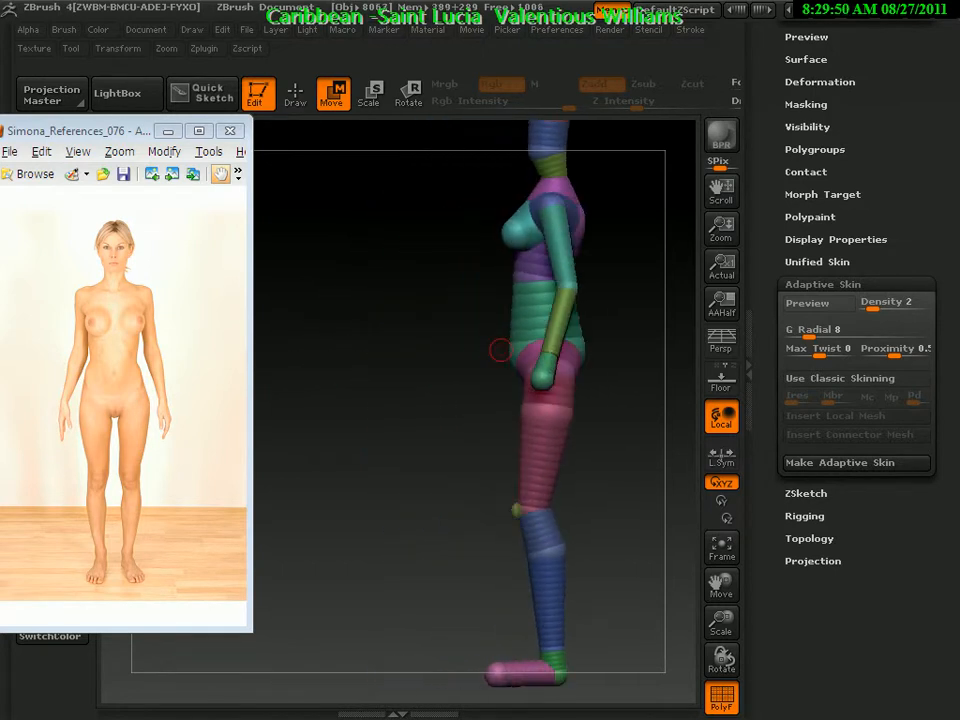
{"action": "left_click_drag", "start_coordinate": [617, 381], "coordinate": [700, 380]}
{"action": "left_click_drag", "start_coordinate": [551, 370], "coordinate": [531, 386]}
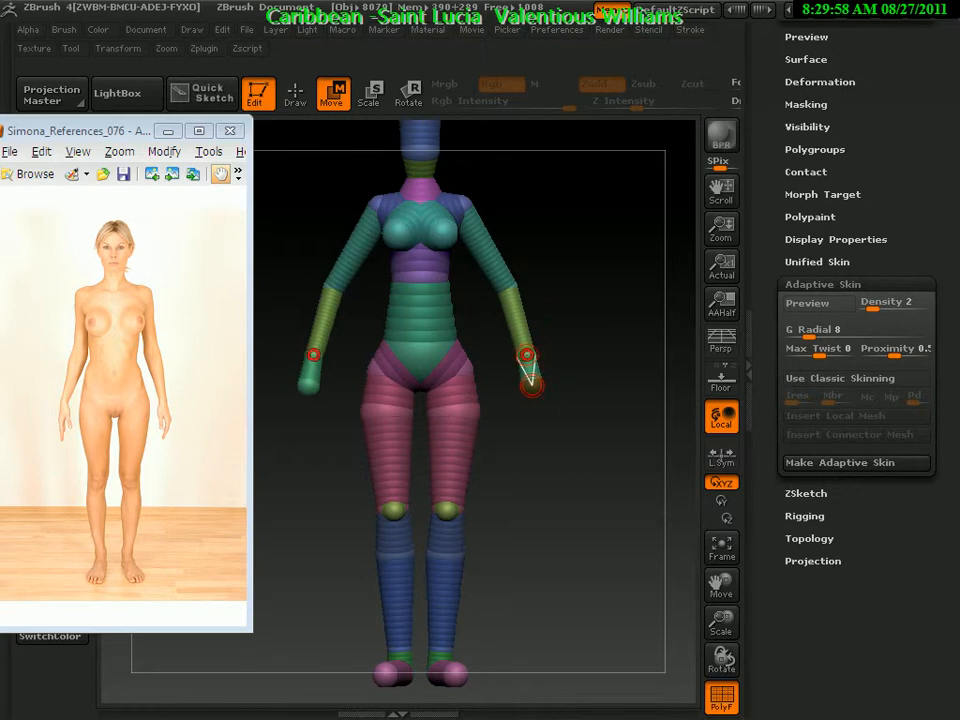
{"action": "left_click_drag", "start_coordinate": [528, 354], "coordinate": [537, 385]}
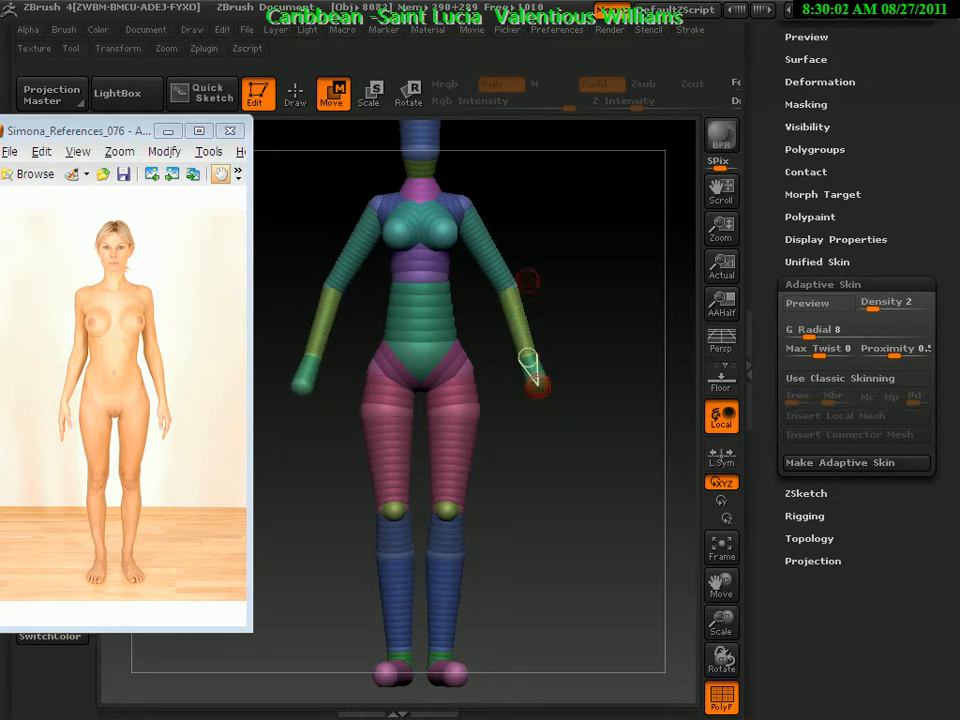
Step: Fine-tune the position of the end ZSphere on the figure's left hand in a close-up view
{"action": "left_click_drag", "start_coordinate": [598, 296], "coordinate": [570, 284]}
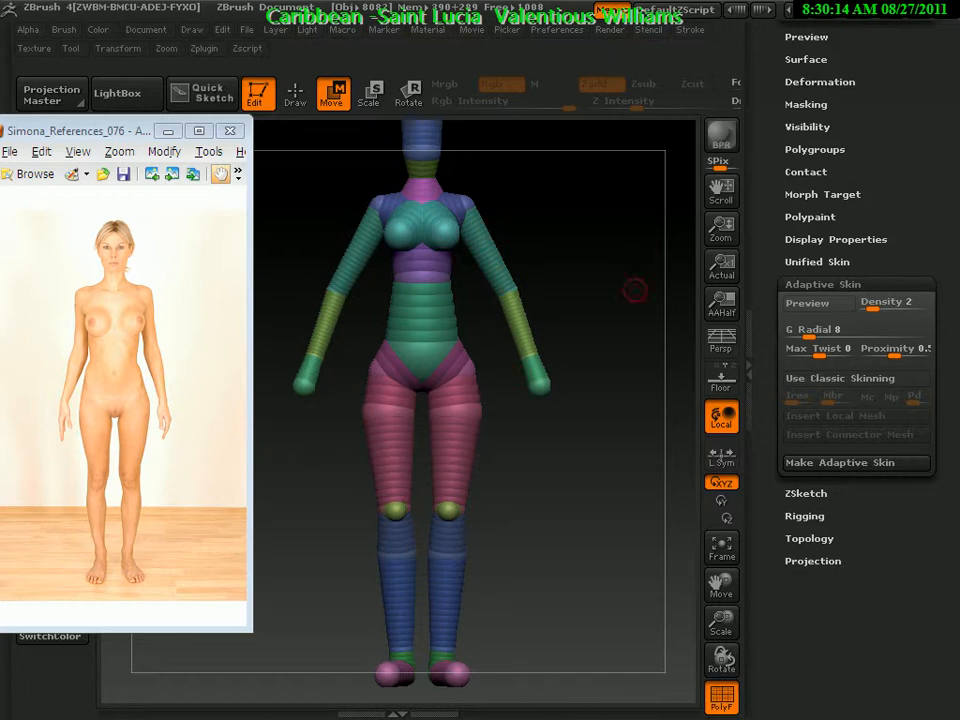
{"action": "left_click_drag", "start_coordinate": [640, 279], "coordinate": [625, 335]}
{"action": "left_click_drag", "start_coordinate": [571, 266], "coordinate": [584, 265]}
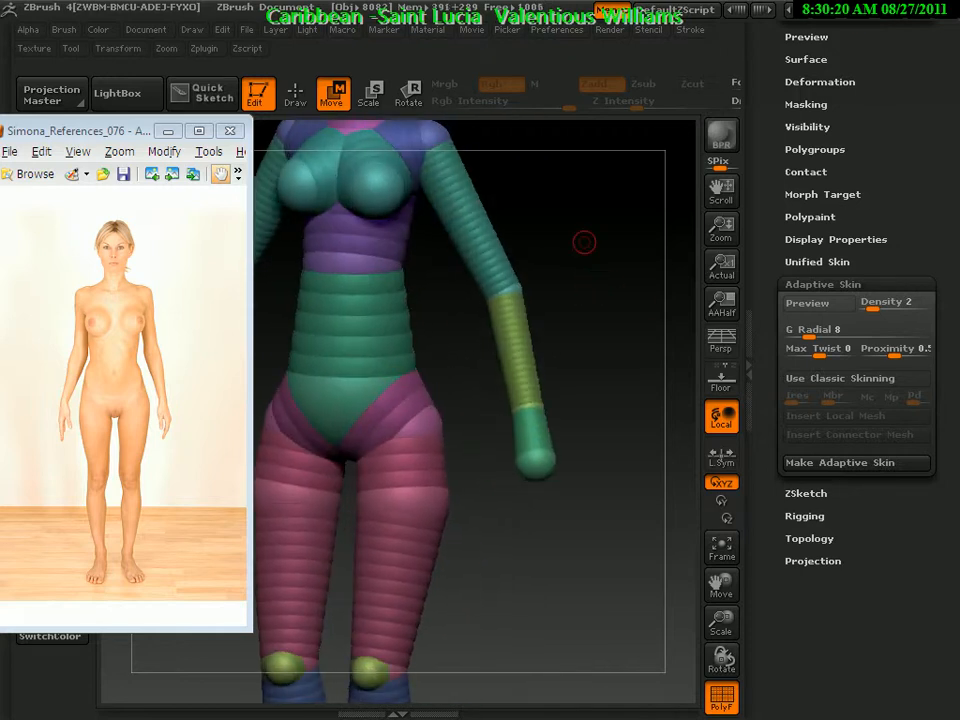
{"action": "left_click_drag", "start_coordinate": [588, 207], "coordinate": [535, 211]}
{"action": "left_click_drag", "start_coordinate": [600, 480], "coordinate": [602, 306], "text": "alt"}
{"action": "mouse_move", "coordinate": [572, 530]}
{"action": "left_mouse_down", "text": "alt"}
{"action": "mouse_move", "coordinate": [566, 416]}
{"action": "mouse_move", "coordinate": [630, 422]}
{"action": "left_mouse_up", "text": "alt"}
{"action": "left_click_drag", "start_coordinate": [620, 172], "coordinate": [614, 273], "text": "alt"}
{"action": "left_click_drag", "start_coordinate": [613, 328], "coordinate": [546, 401], "text": "alt"}
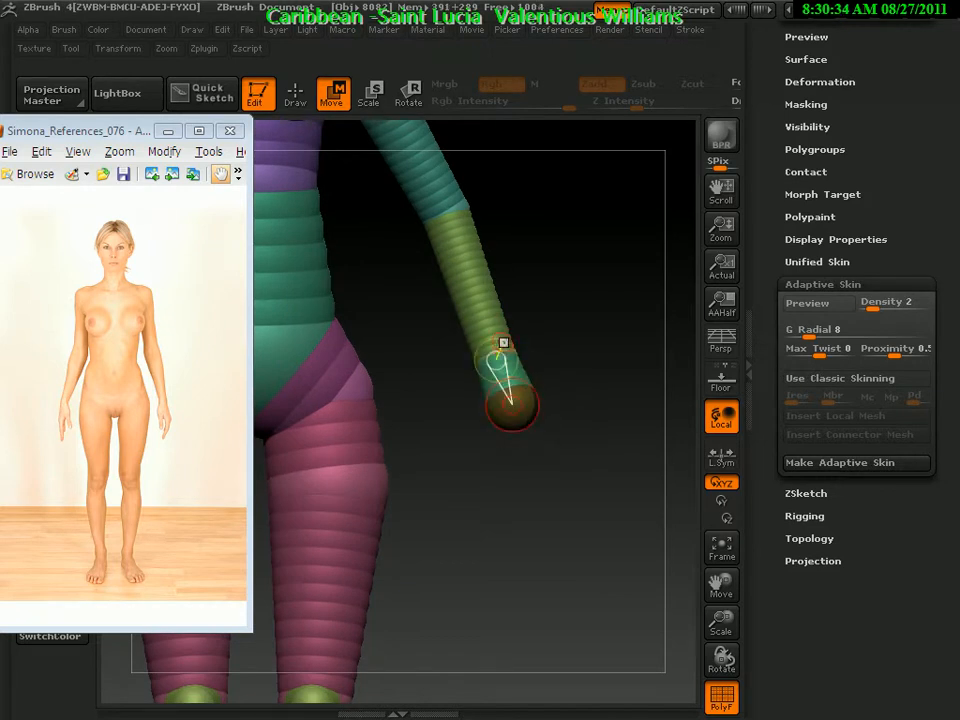
{"action": "left_click", "coordinate": [508, 397]}
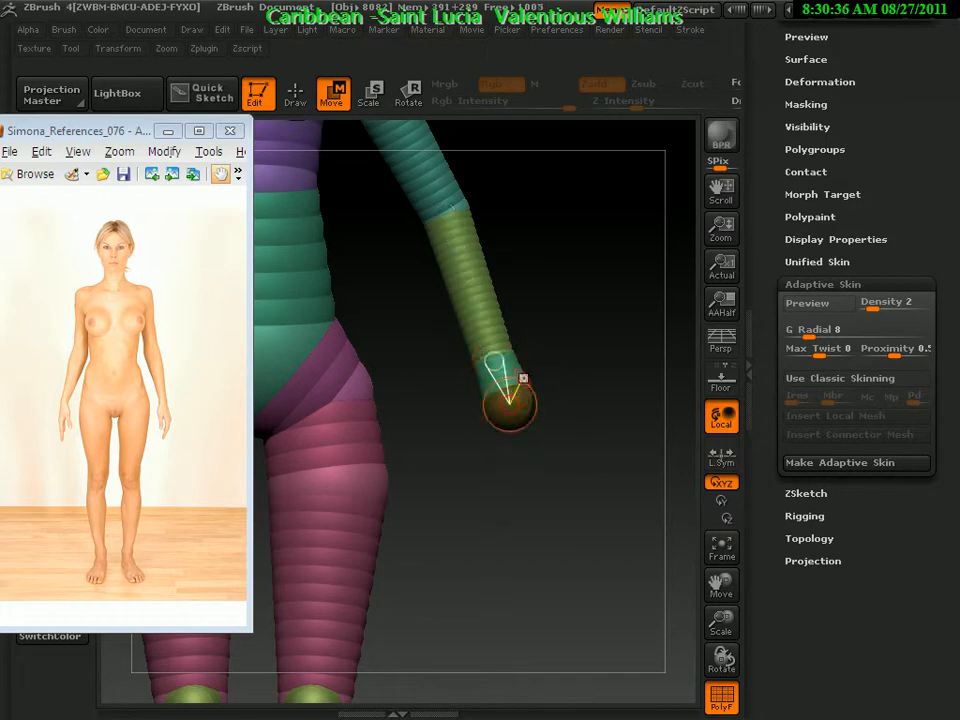
{"action": "left_click_drag", "start_coordinate": [509, 404], "coordinate": [576, 363]}
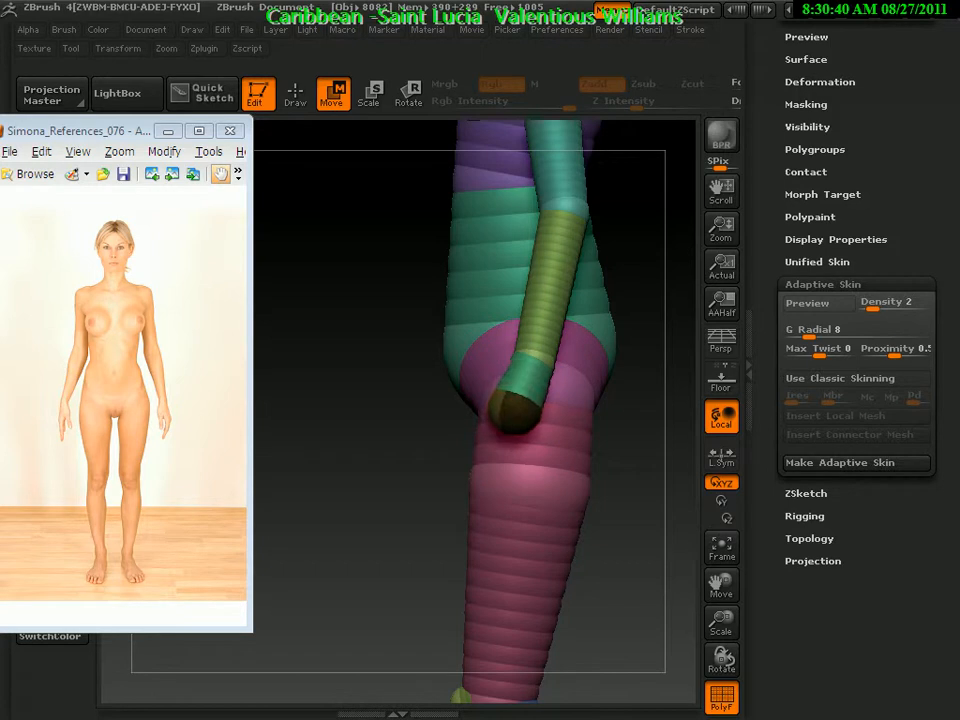
Step: Preview the whole figure's adaptive skin, then return to the ZSphere display
{"action": "key", "text": "e"}
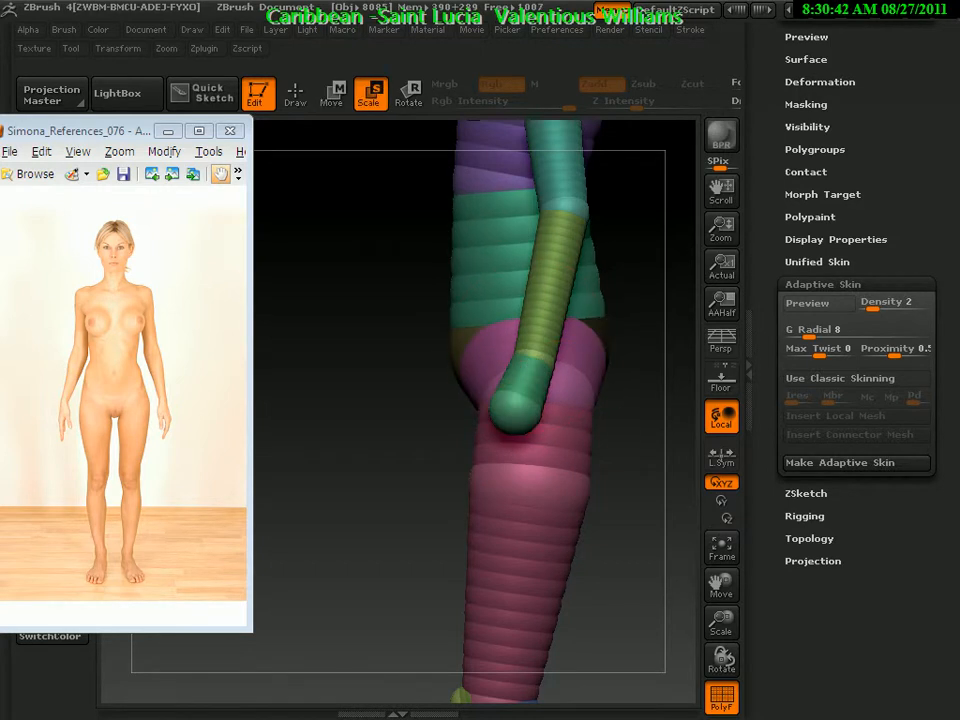
{"action": "left_click_drag", "start_coordinate": [620, 330], "coordinate": [520, 400], "text": "alt"}
{"action": "key", "text": "a"}
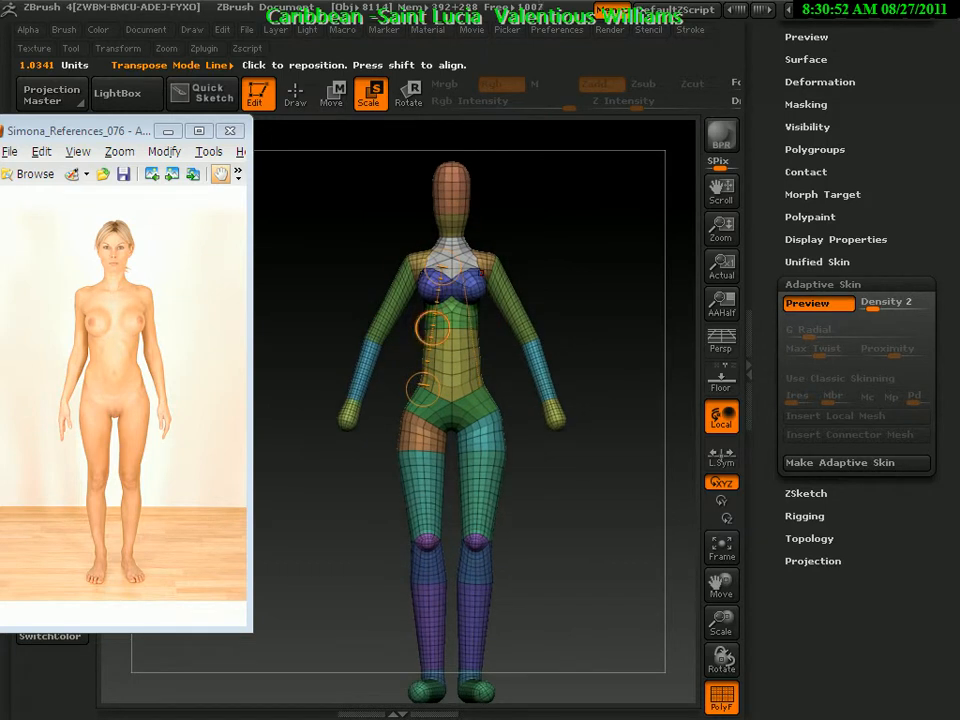
{"action": "left_click_drag", "start_coordinate": [610, 350], "coordinate": [278, 290]}
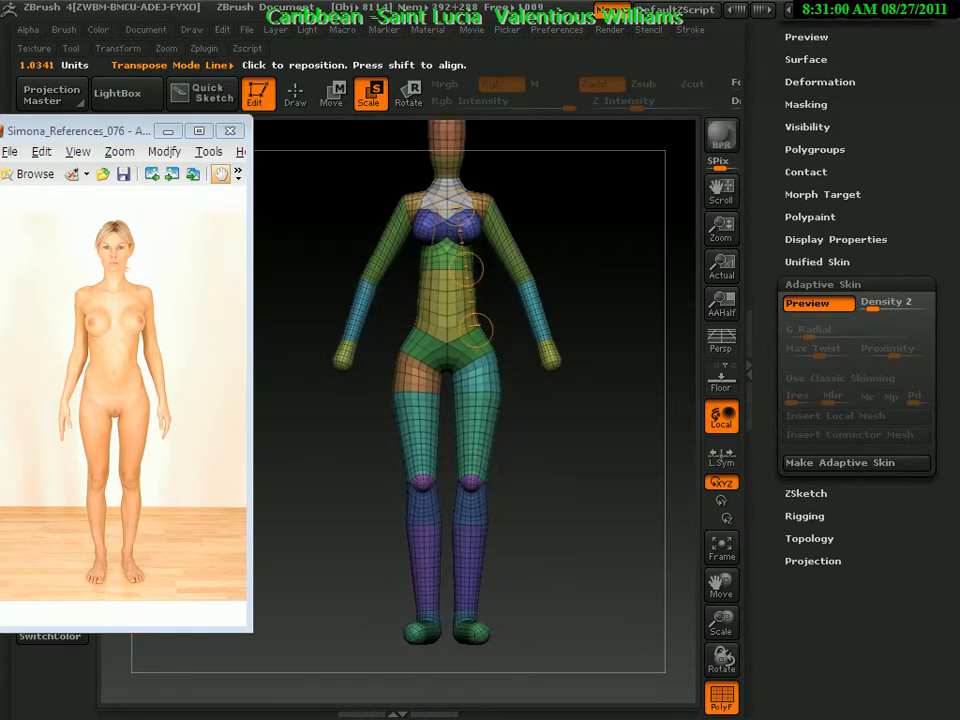
{"action": "key", "text": "a"}
Step: Draw five small ZSpheres around the end of the left hand as bases for the fingers and thumb
{"action": "left_click_drag", "start_coordinate": [603, 291], "coordinate": [508, 398], "text": "alt"}
{"action": "left_click_drag", "start_coordinate": [579, 321], "coordinate": [493, 345], "text": "alt"}
{"action": "left_click_drag", "start_coordinate": [607, 375], "coordinate": [526, 289]}
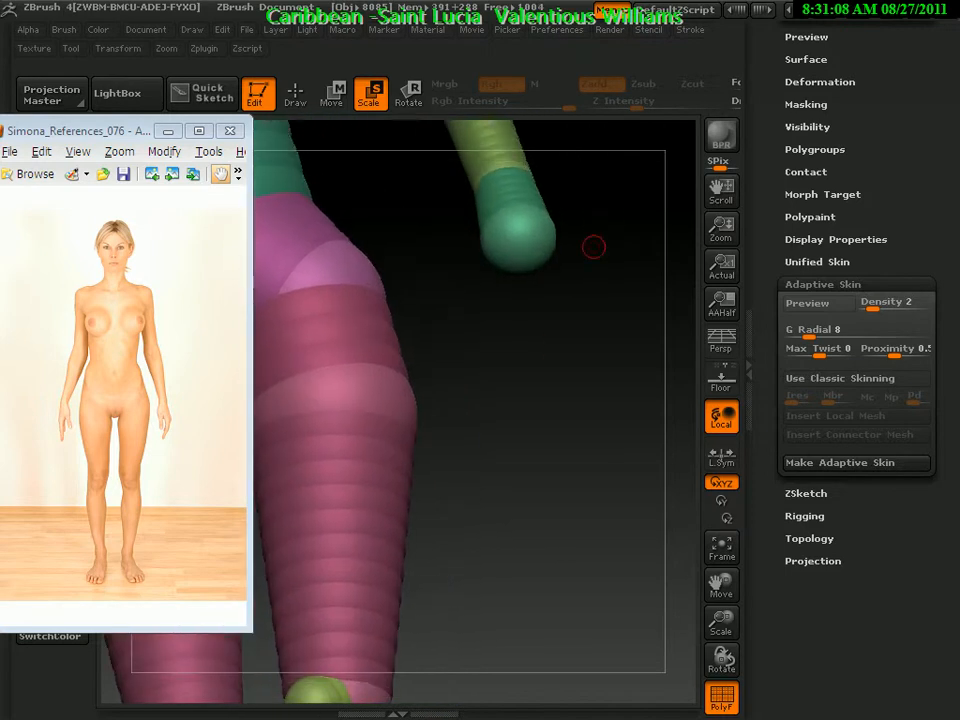
{"action": "key", "text": "q"}
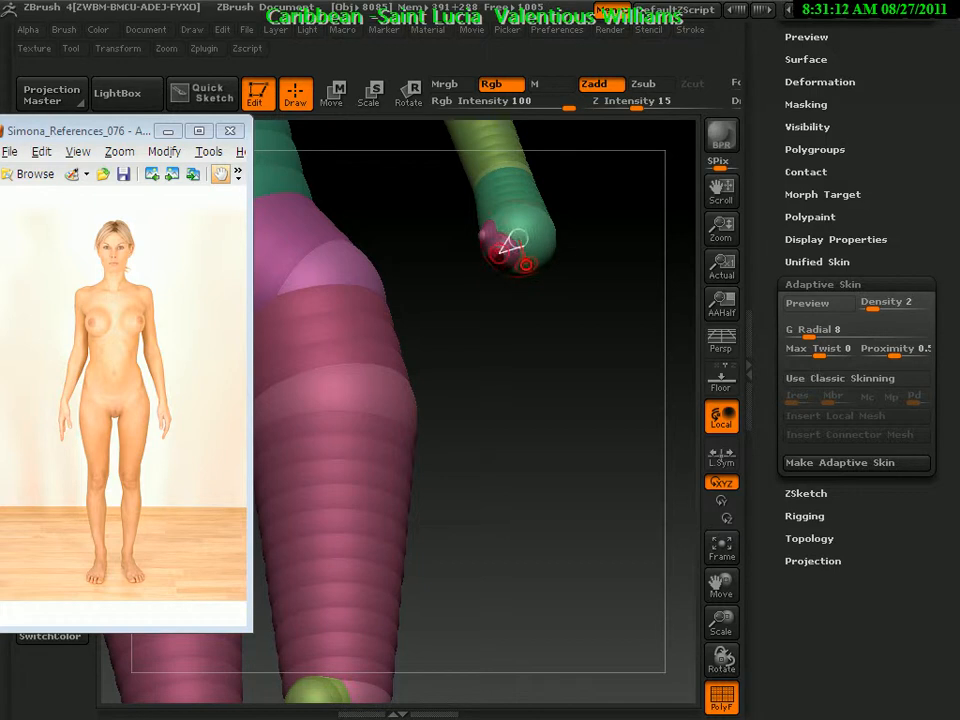
{"action": "left_click_drag", "start_coordinate": [576, 246], "coordinate": [586, 398]}
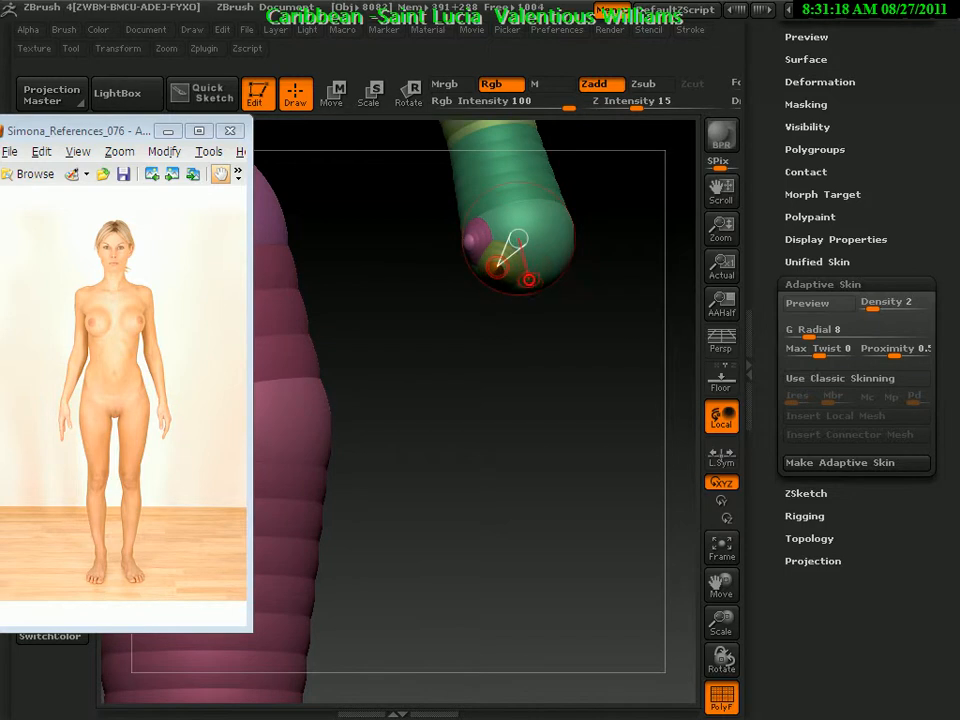
{"action": "left_click_drag", "start_coordinate": [577, 320], "coordinate": [566, 358]}
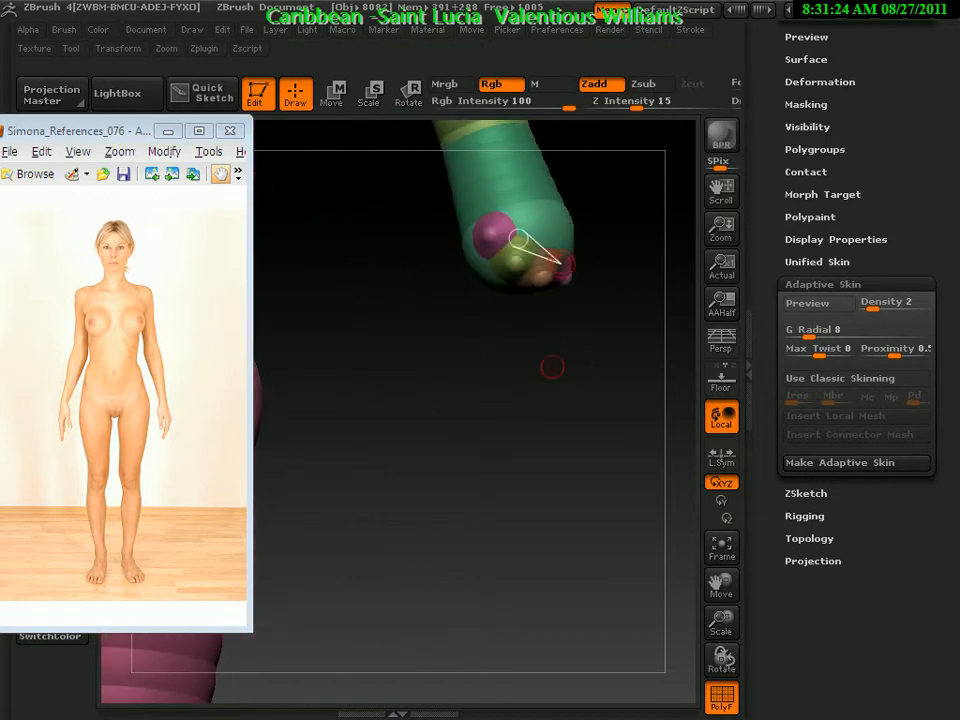
{"action": "mouse_move", "coordinate": [540, 320]}
{"action": "left_mouse_down"}
{"action": "mouse_move", "coordinate": [484, 330]}
{"action": "mouse_move", "coordinate": [508, 334]}
{"action": "mouse_move", "coordinate": [510, 306]}
{"action": "mouse_move", "coordinate": [561, 268]}
{"action": "left_mouse_up"}
Step: Move the finger-base ZSpheres into an arc along the edge of the palm
{"action": "key", "text": "w"}
{"action": "left_click_drag", "start_coordinate": [497, 340], "coordinate": [544, 285]}
{"action": "mouse_move", "coordinate": [504, 371]}
{"action": "left_mouse_down"}
{"action": "mouse_move", "coordinate": [551, 330]}
{"action": "mouse_move", "coordinate": [504, 368]}
{"action": "left_mouse_up"}
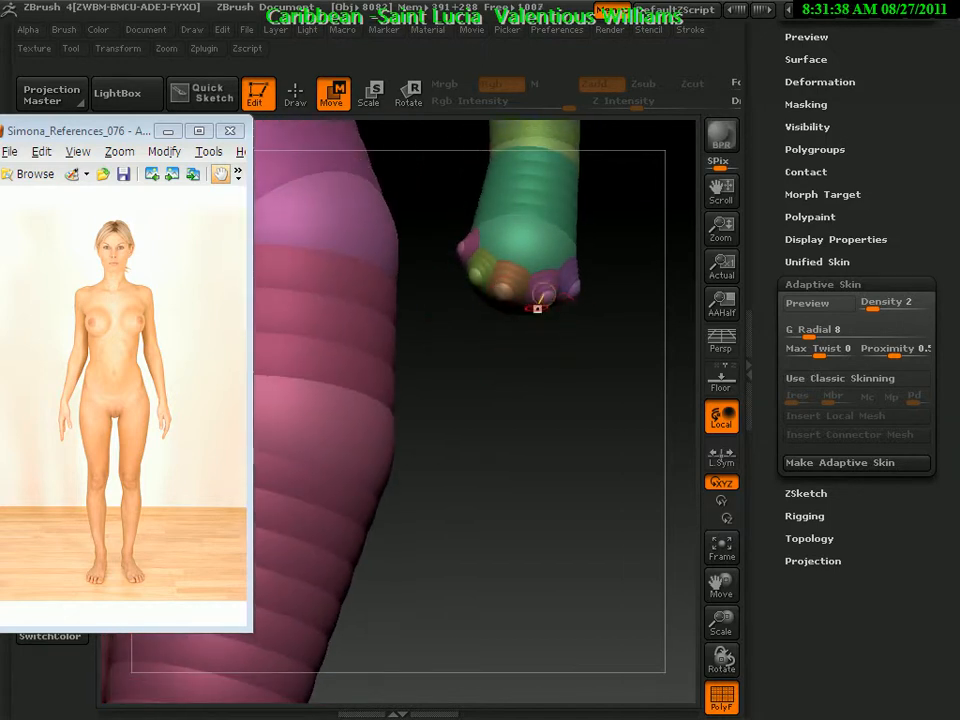
{"action": "mouse_move", "coordinate": [545, 420]}
{"action": "left_mouse_down"}
{"action": "mouse_move", "coordinate": [605, 372]}
{"action": "mouse_move", "coordinate": [495, 400]}
{"action": "mouse_move", "coordinate": [585, 380]}
{"action": "mouse_move", "coordinate": [508, 413]}
{"action": "mouse_move", "coordinate": [520, 382]}
{"action": "left_mouse_up"}
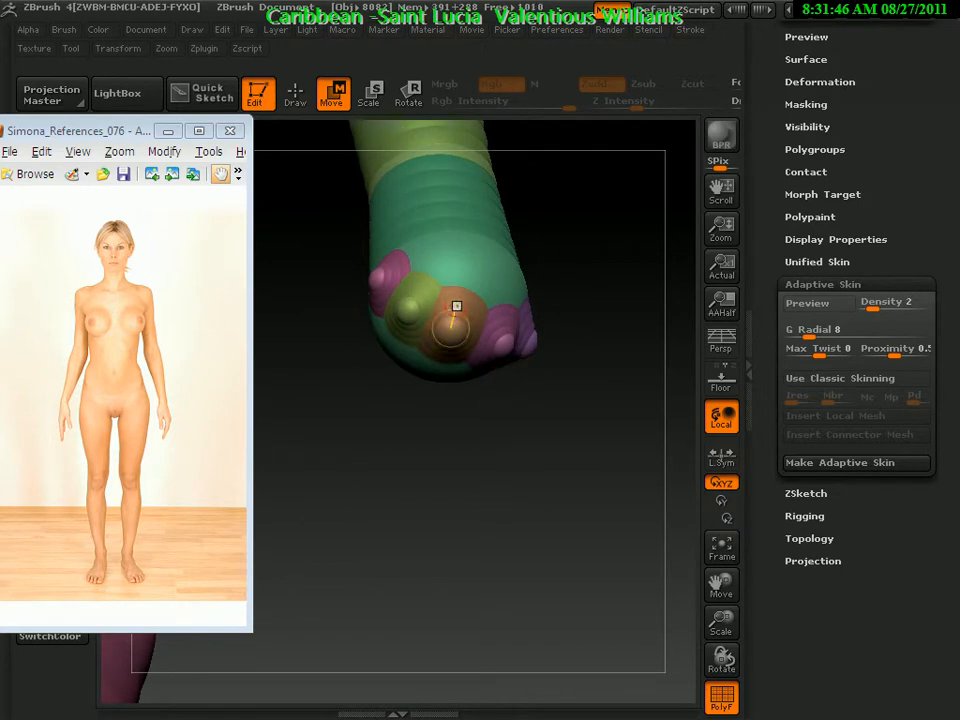
Step: Draw a child ZSphere on each of the four finger bases, leaving out the thumb
{"action": "key", "text": "q"}
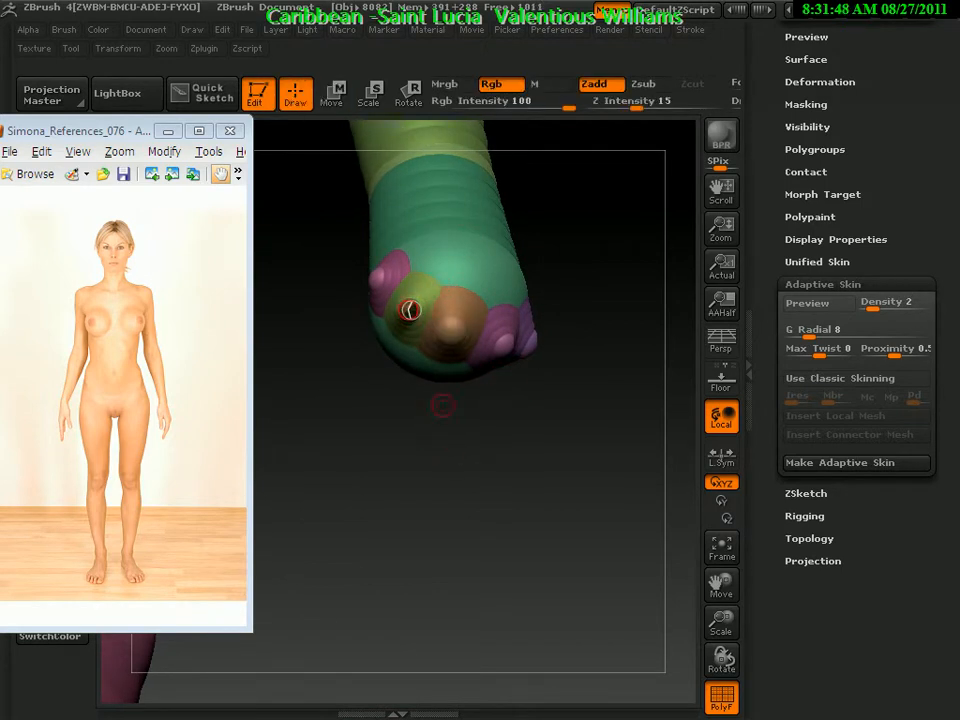
{"action": "mouse_move", "coordinate": [452, 328]}
{"action": "left_mouse_down"}
{"action": "mouse_move", "coordinate": [455, 342]}
{"action": "mouse_move", "coordinate": [509, 347]}
{"action": "left_mouse_up"}
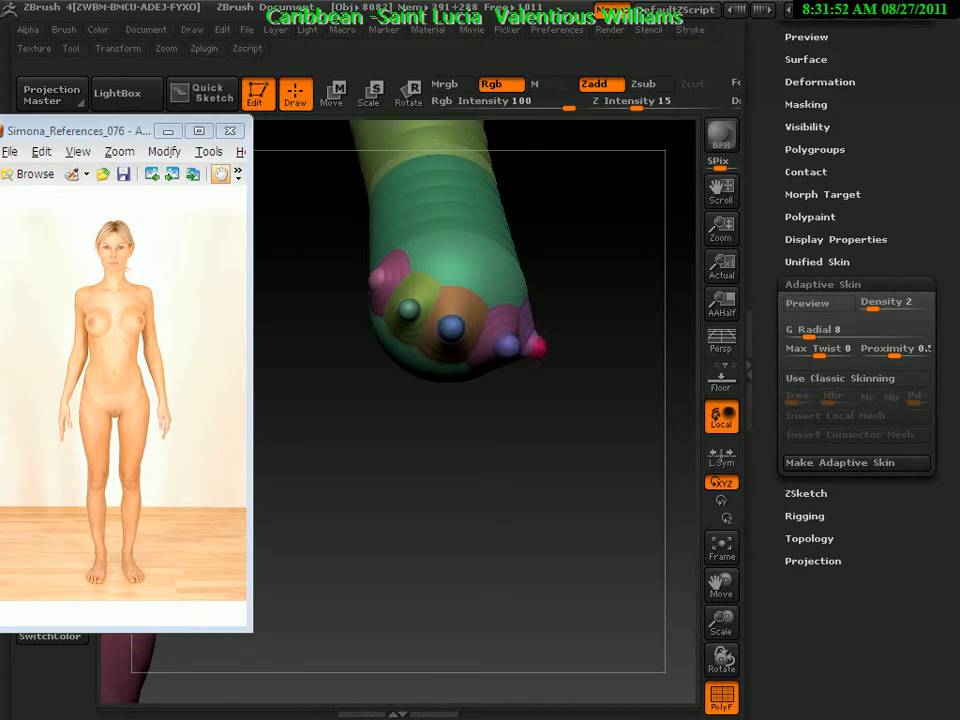
{"action": "mouse_move", "coordinate": [585, 390]}
{"action": "left_mouse_down"}
{"action": "mouse_move", "coordinate": [557, 454]}
{"action": "mouse_move", "coordinate": [575, 450]}
{"action": "left_mouse_up"}
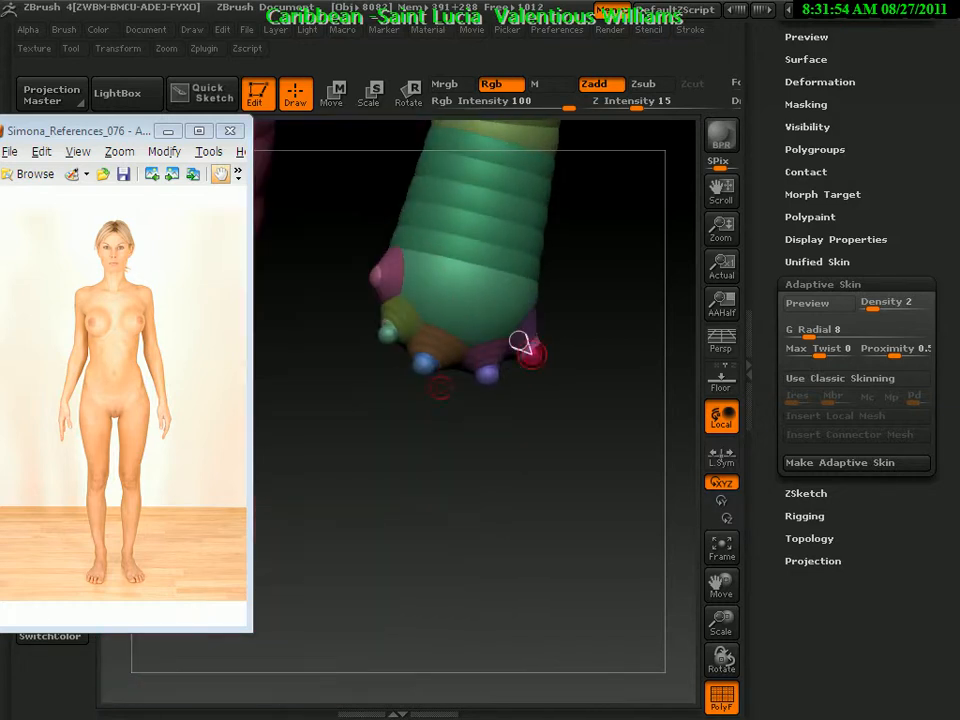
Step: Pull the four child ZSpheres away from the palm to form full-length fingers
{"action": "key", "text": "w"}
{"action": "left_click_drag", "start_coordinate": [388, 336], "coordinate": [344, 418]}
{"action": "left_click_drag", "start_coordinate": [423, 370], "coordinate": [390, 455]}
{"action": "left_click_drag", "start_coordinate": [487, 374], "coordinate": [462, 472]}
{"action": "left_click_drag", "start_coordinate": [533, 352], "coordinate": [511, 446]}
Step: Add child ZSpheres to the thumb base and pull them outward and down into a bent, two-segment thumb
{"action": "left_click_drag", "start_coordinate": [578, 354], "coordinate": [598, 313]}
{"action": "mouse_move", "coordinate": [585, 235]}
{"action": "left_mouse_down"}
{"action": "mouse_move", "coordinate": [500, 285]}
{"action": "mouse_move", "coordinate": [538, 298]}
{"action": "left_mouse_up"}
{"action": "key", "text": "q"}
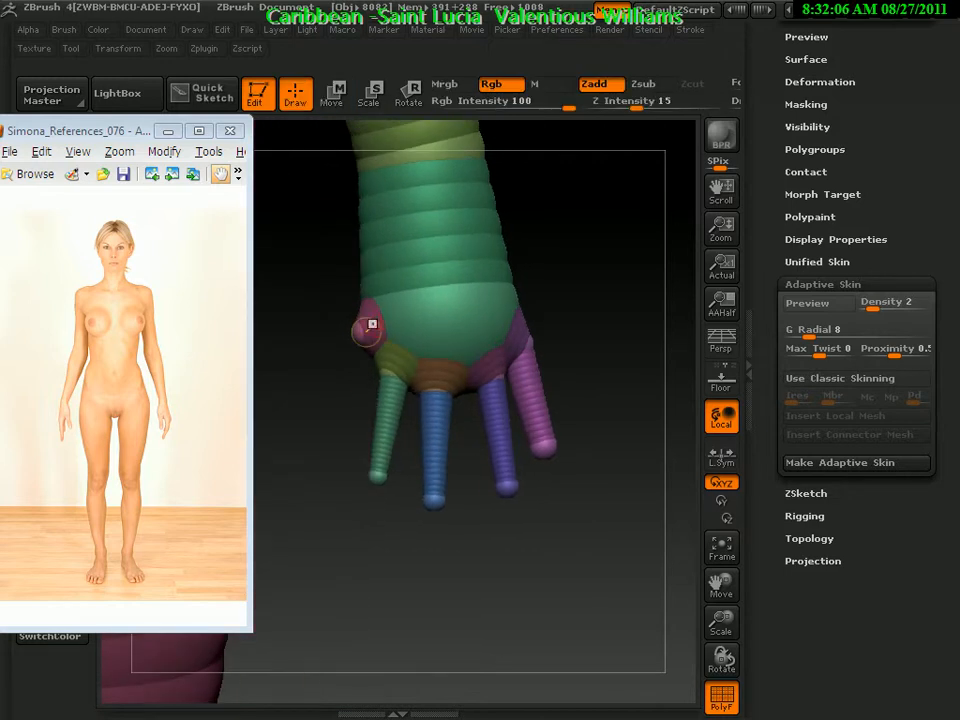
{"action": "key", "text": "w"}
{"action": "mouse_move", "coordinate": [352, 332]}
{"action": "left_mouse_down"}
{"action": "mouse_move", "coordinate": [309, 424]}
{"action": "mouse_move", "coordinate": [318, 410]}
{"action": "left_mouse_up"}
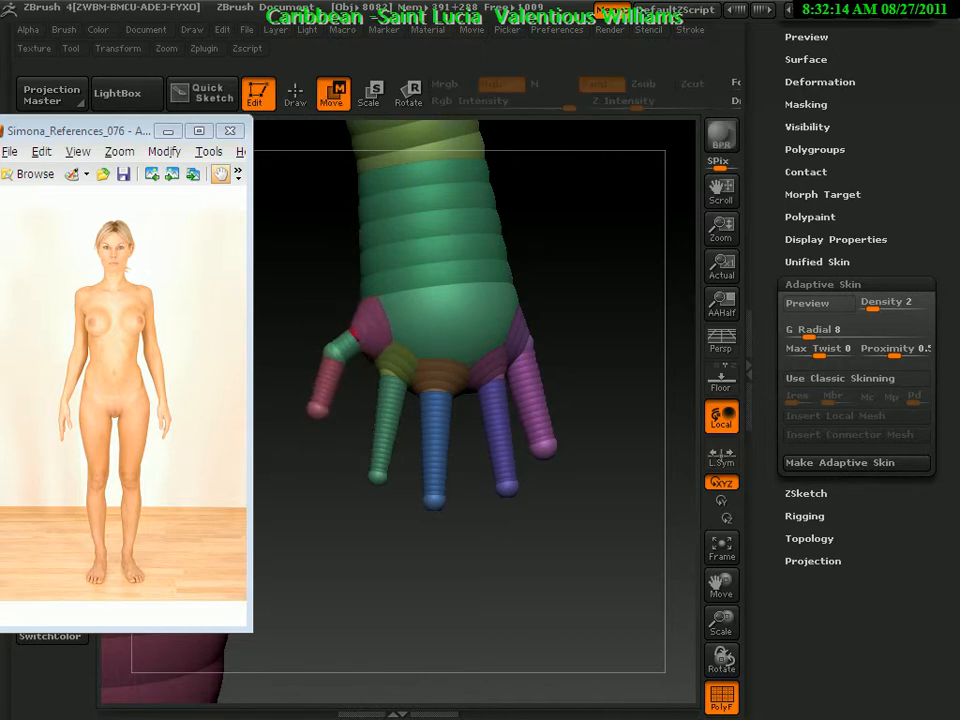
Step: Examine the new hand from the side and against the whole figure, toggling the adaptive skin preview
{"action": "left_click_drag", "start_coordinate": [590, 400], "coordinate": [470, 415]}
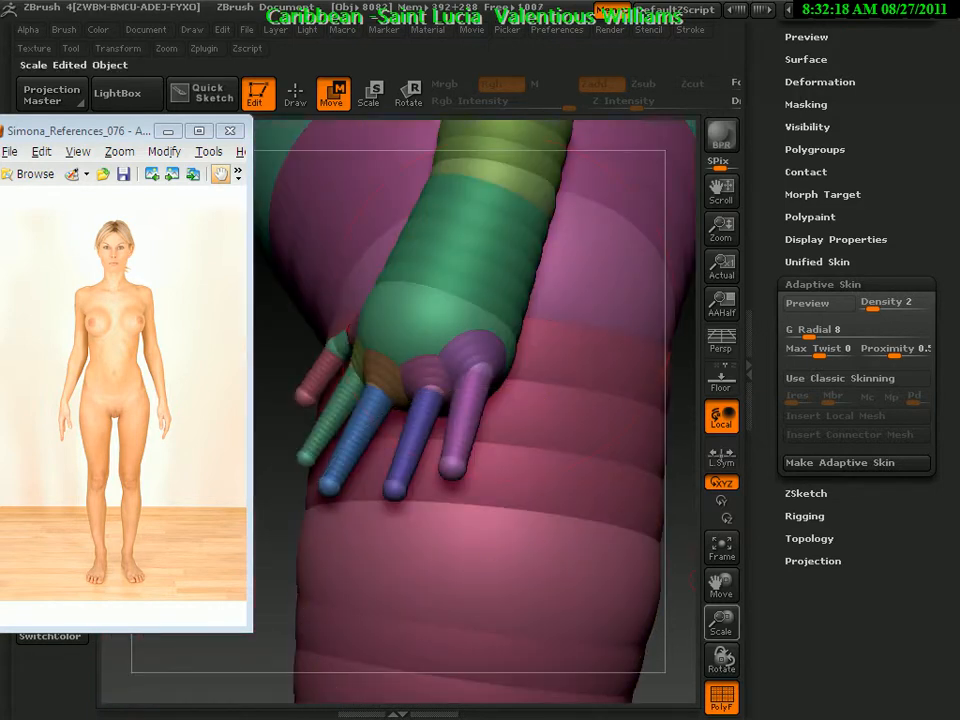
{"action": "left_click_drag", "start_coordinate": [721, 624], "coordinate": [493, 344]}
{"action": "left_click_drag", "start_coordinate": [490, 417], "coordinate": [610, 428], "text": "alt"}
{"action": "left_click_drag", "start_coordinate": [452, 338], "coordinate": [552, 361], "text": "alt"}
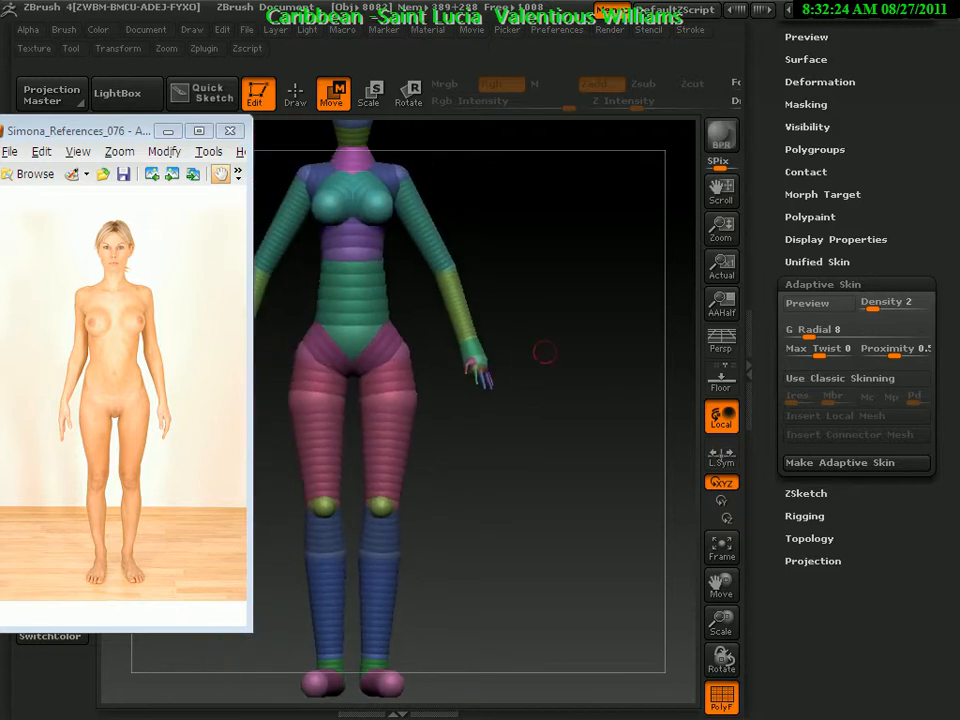
{"action": "mouse_move", "coordinate": [512, 304]}
{"action": "left_mouse_down", "text": "alt"}
{"action": "mouse_move", "coordinate": [566, 298]}
{"action": "mouse_move", "coordinate": [430, 290]}
{"action": "mouse_move", "coordinate": [574, 294]}
{"action": "mouse_move", "coordinate": [531, 292]}
{"action": "mouse_move", "coordinate": [522, 318]}
{"action": "left_mouse_up", "text": "alt"}
{"action": "key", "text": "a"}
{"action": "key", "text": "a"}
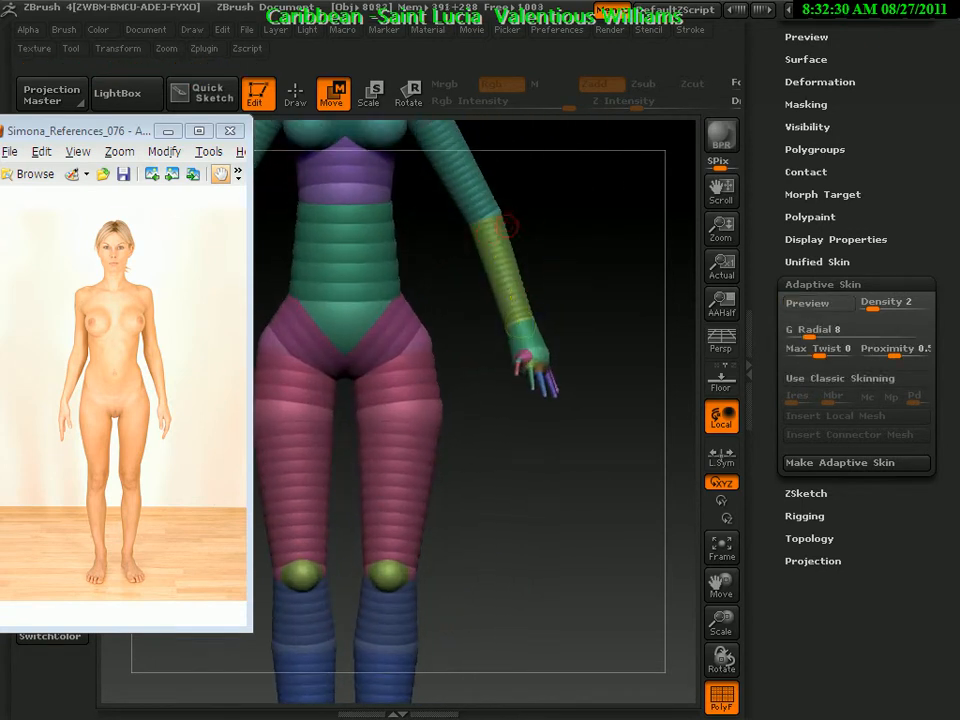
Step: Insert a ZSphere into the left forearm just below the elbow
{"action": "key", "text": "q"}
{"action": "left_click", "coordinate": [492, 238]}
{"action": "key", "text": "e"}
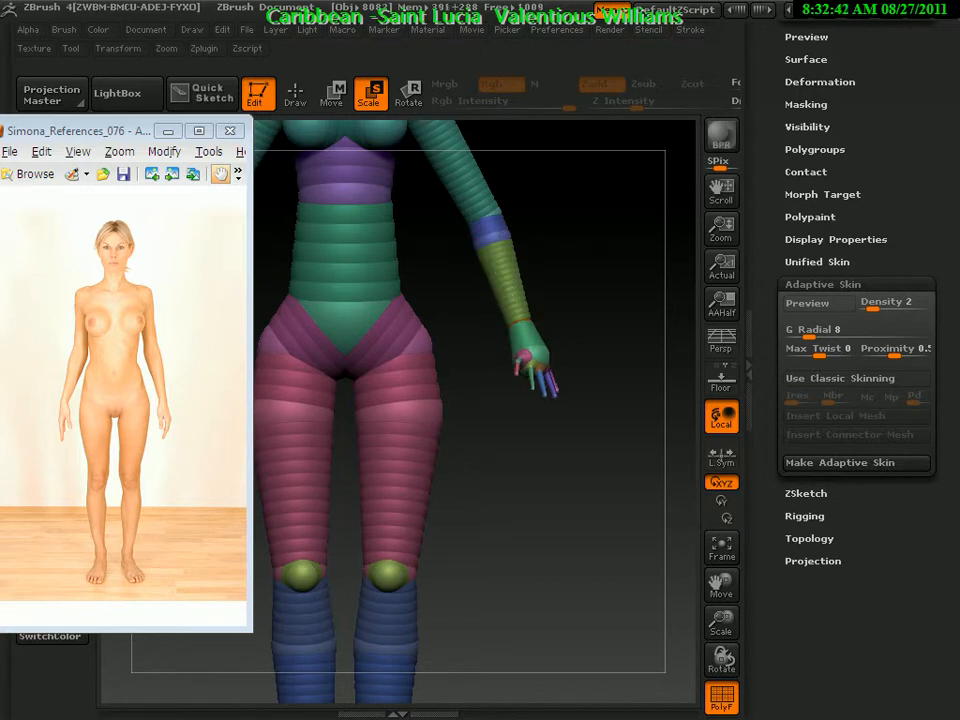
Step: Check the forearm and hand from a slightly turned view with the adaptive skin preview toggled on and off
{"action": "key", "text": "w"}
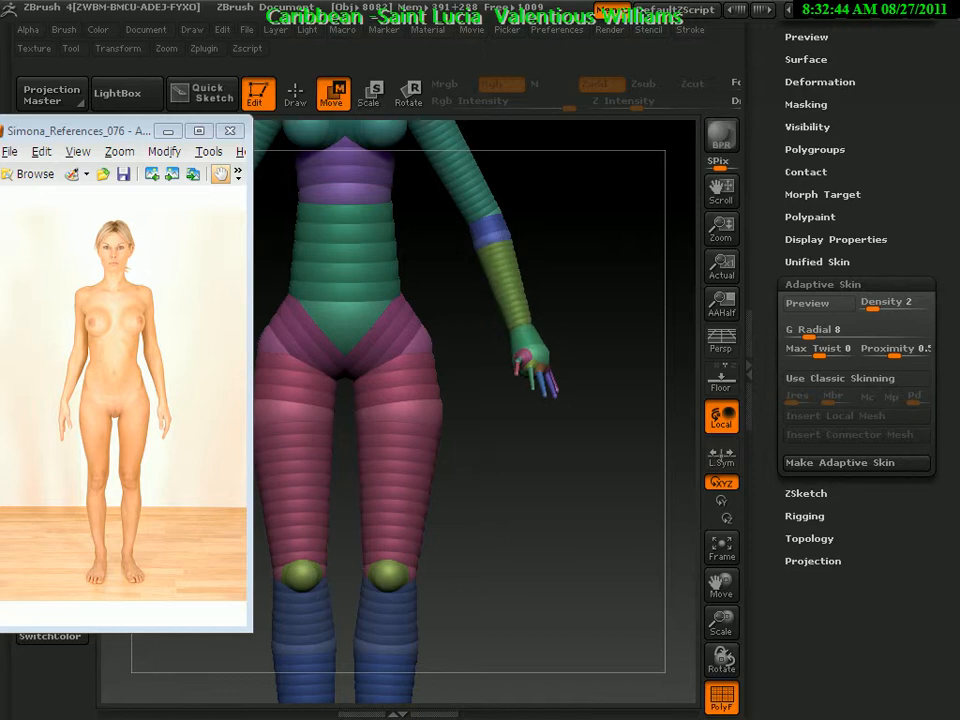
{"action": "key", "text": "e"}
{"action": "key", "text": "r"}
{"action": "key", "text": "e"}
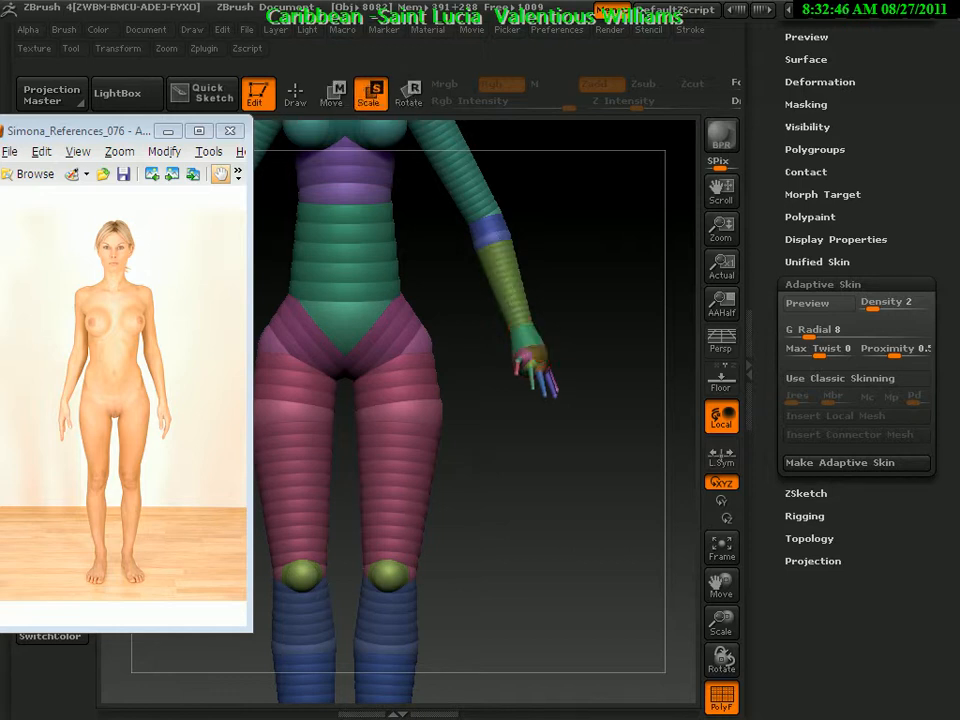
{"action": "key", "text": "s"}
{"action": "key", "text": "a"}
{"action": "mouse_move", "coordinate": [580, 430]}
{"action": "left_mouse_down"}
{"action": "mouse_move", "coordinate": [420, 430]}
{"action": "mouse_move", "coordinate": [585, 410]}
{"action": "left_mouse_up"}
{"action": "key", "text": "a"}
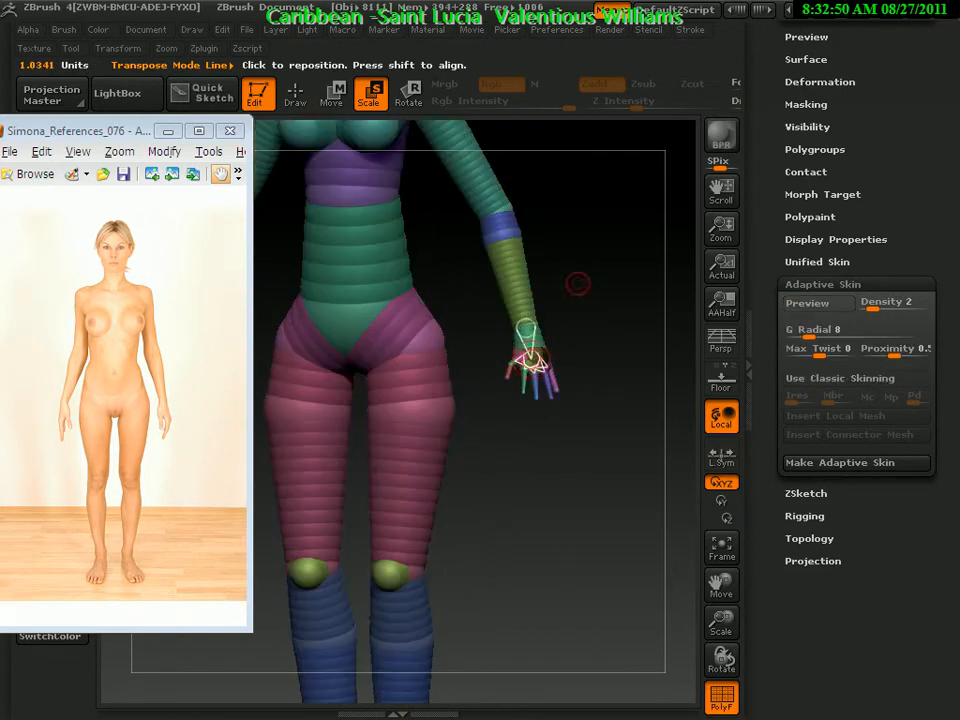
Step: Rotate the hand about the forearm so the palm faces the thigh and the thumb points forward
{"action": "left_click_drag", "start_coordinate": [581, 290], "coordinate": [558, 291]}
{"action": "key", "text": "w"}
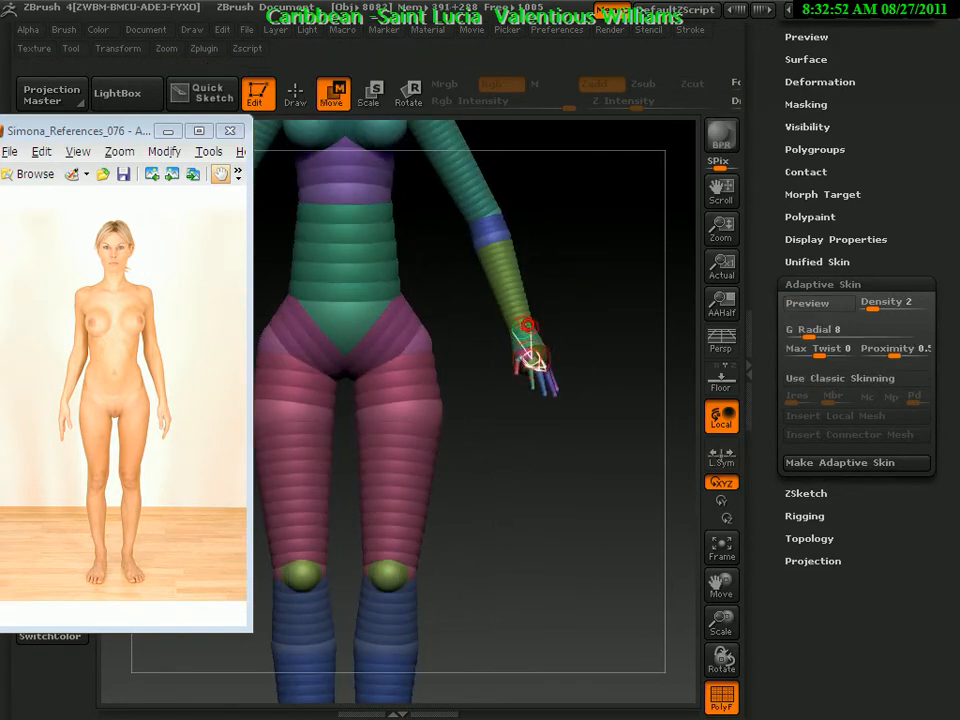
{"action": "key", "text": "r"}
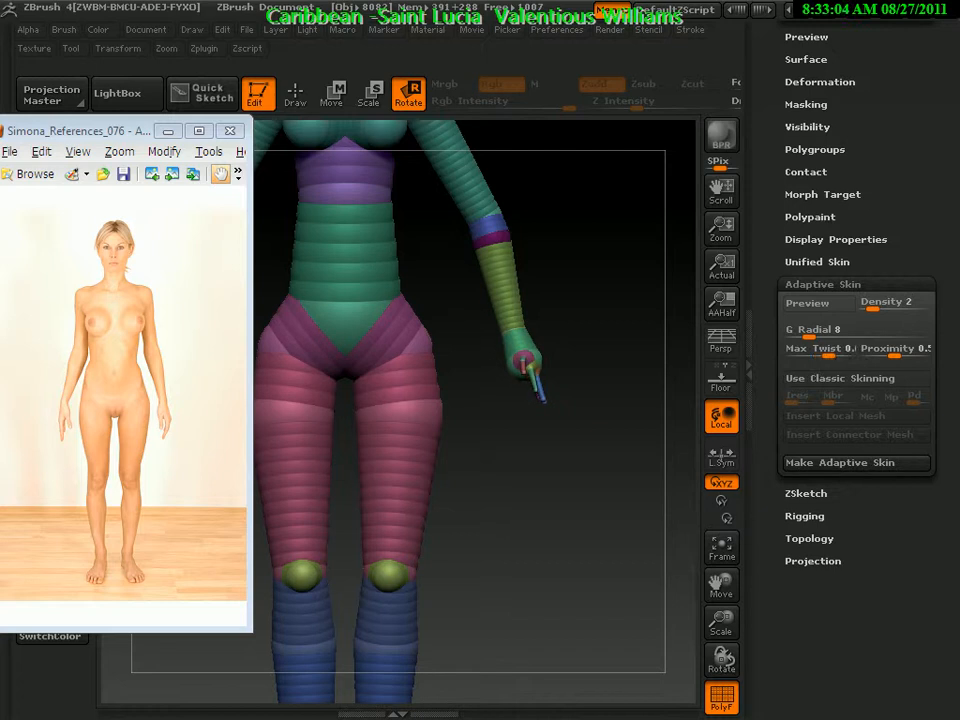
{"action": "left_click_drag", "start_coordinate": [500, 297], "coordinate": [498, 288]}
{"action": "left_click_drag", "start_coordinate": [514, 340], "coordinate": [512, 373]}
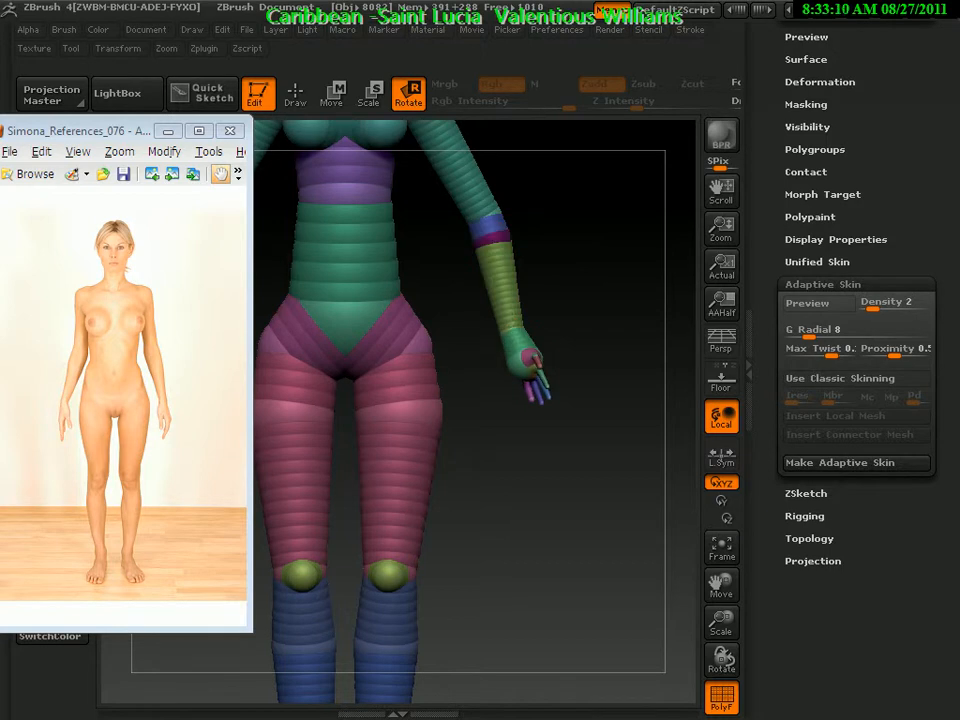
{"action": "left_click_drag", "start_coordinate": [530, 358], "coordinate": [541, 356]}
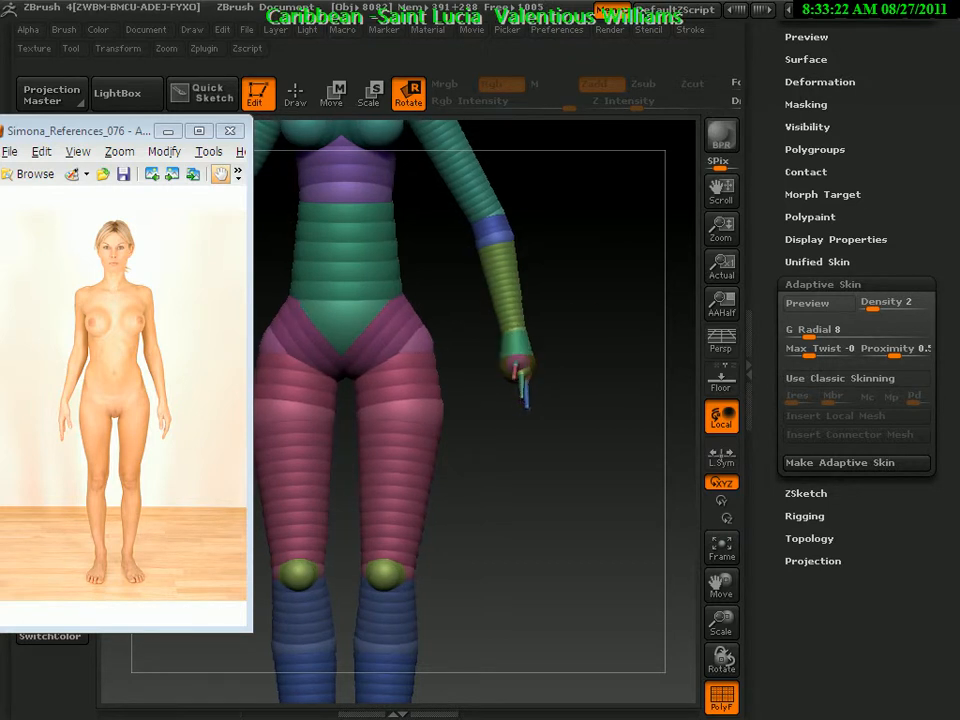
Step: Adjust the heel behind the ankle and shorten the foot by moving its toe ZSphere back toward the ankle
{"action": "left_click_drag", "start_coordinate": [590, 460], "coordinate": [440, 460]}
{"action": "left_click_drag", "start_coordinate": [630, 242], "coordinate": [590, 190]}
{"action": "left_click_drag", "start_coordinate": [590, 390], "coordinate": [499, 445]}
{"action": "mouse_move", "coordinate": [560, 448]}
{"action": "left_mouse_down"}
{"action": "mouse_move", "coordinate": [592, 395]}
{"action": "mouse_move", "coordinate": [560, 392]}
{"action": "mouse_move", "coordinate": [535, 440]}
{"action": "mouse_move", "coordinate": [480, 440]}
{"action": "mouse_move", "coordinate": [480, 374]}
{"action": "mouse_move", "coordinate": [485, 300]}
{"action": "mouse_move", "coordinate": [495, 375]}
{"action": "mouse_move", "coordinate": [520, 420]}
{"action": "mouse_move", "coordinate": [563, 348]}
{"action": "mouse_move", "coordinate": [521, 446]}
{"action": "mouse_move", "coordinate": [572, 451]}
{"action": "mouse_move", "coordinate": [542, 282]}
{"action": "mouse_move", "coordinate": [558, 440]}
{"action": "mouse_move", "coordinate": [556, 480]}
{"action": "mouse_move", "coordinate": [536, 313]}
{"action": "mouse_move", "coordinate": [546, 480]}
{"action": "mouse_move", "coordinate": [564, 354]}
{"action": "mouse_move", "coordinate": [583, 504]}
{"action": "mouse_move", "coordinate": [572, 322]}
{"action": "mouse_move", "coordinate": [561, 294]}
{"action": "left_mouse_up"}
{"action": "key", "text": "q"}
{"action": "key", "text": "w"}
{"action": "left_click_drag", "start_coordinate": [630, 340], "coordinate": [580, 345]}
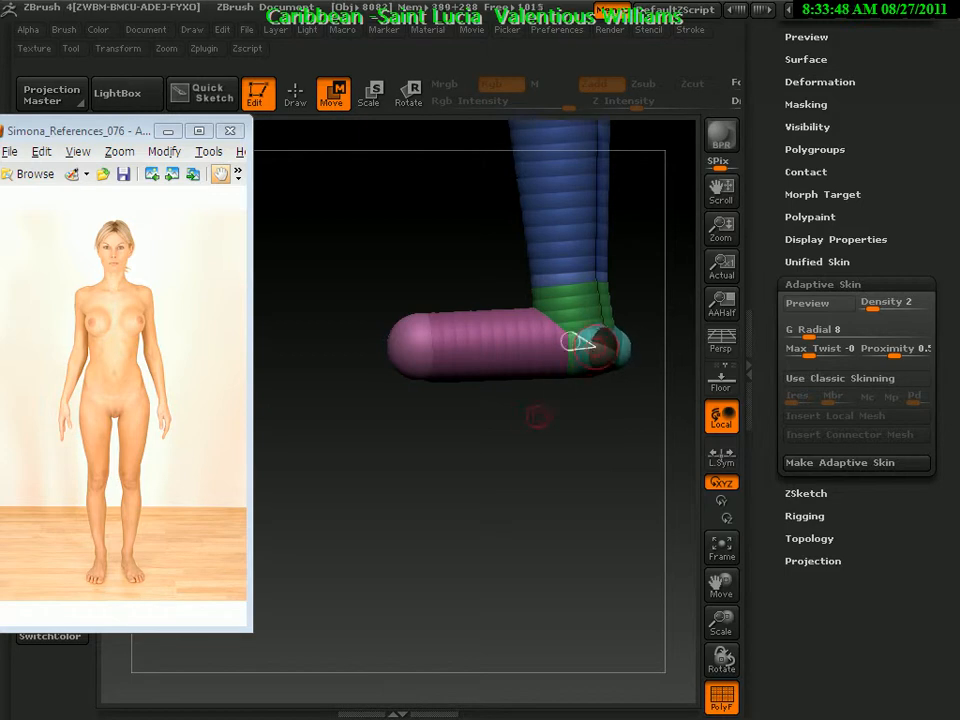
{"action": "left_click_drag", "start_coordinate": [580, 343], "coordinate": [536, 371]}
{"action": "left_click_drag", "start_coordinate": [415, 338], "coordinate": [472, 342]}
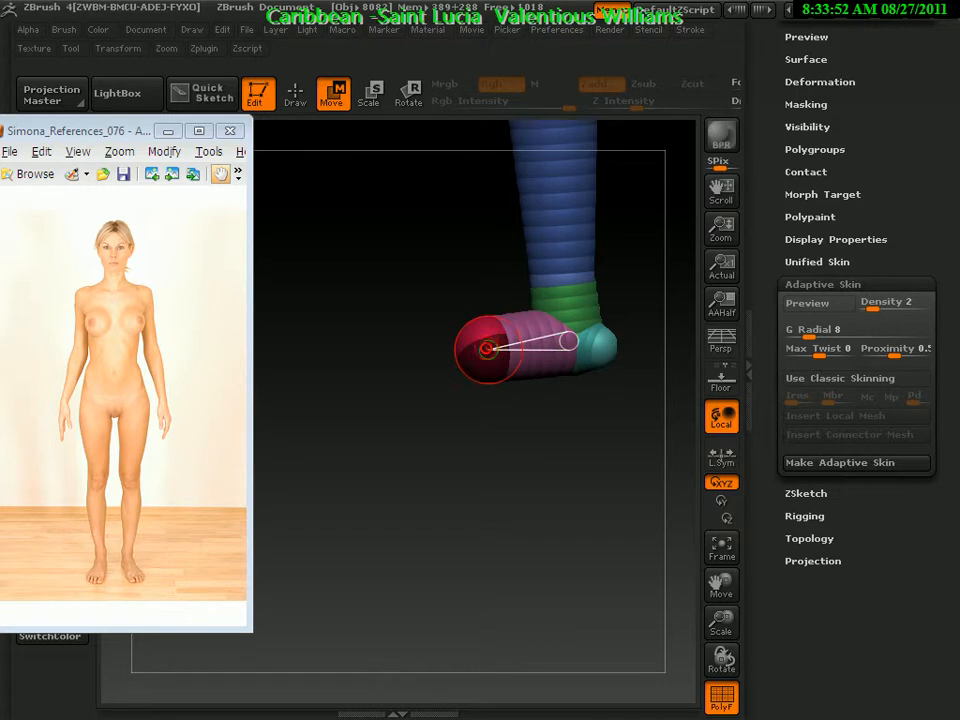
Step: Shrink the toe ZSphere, move it slightly forward, and insert a ZSphere at mid-foot
{"action": "key", "text": "e"}
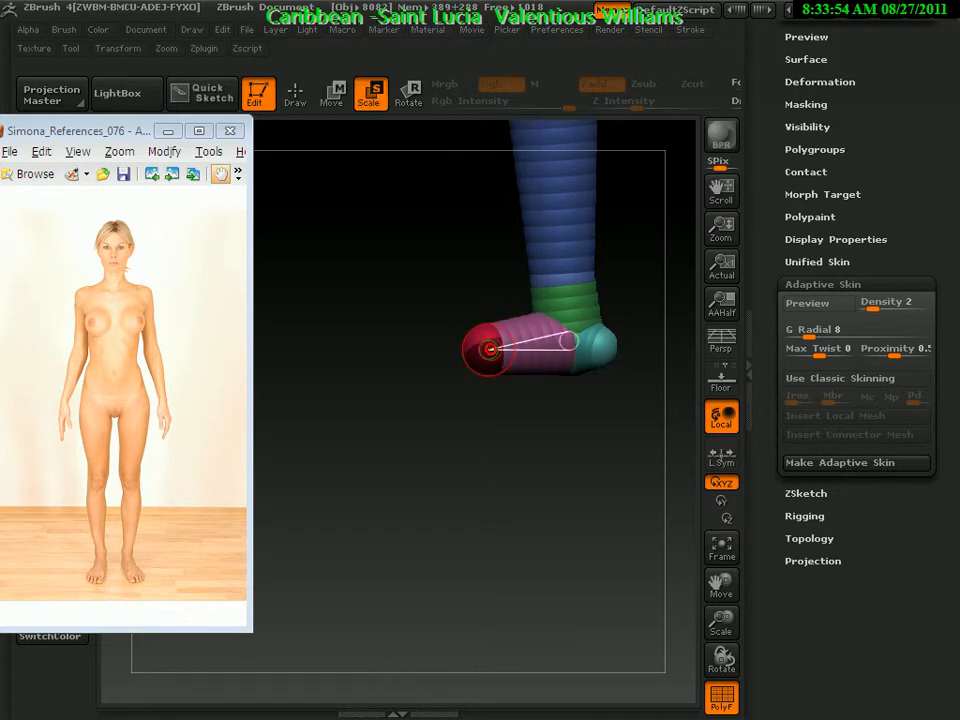
{"action": "key", "text": "w"}
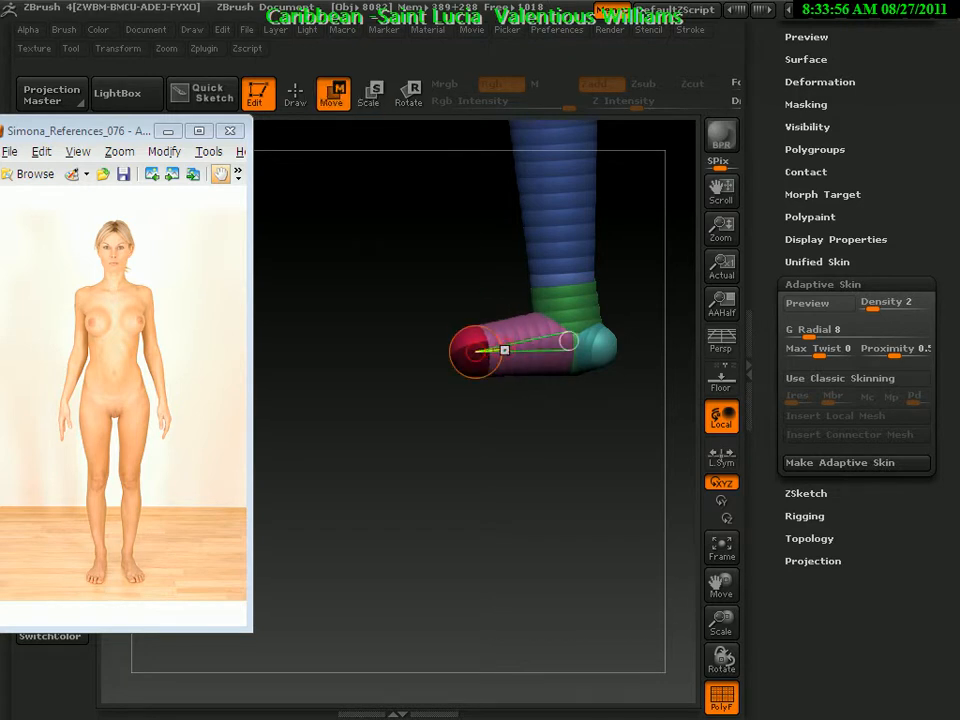
{"action": "key", "text": "q"}
{"action": "key", "text": "w"}
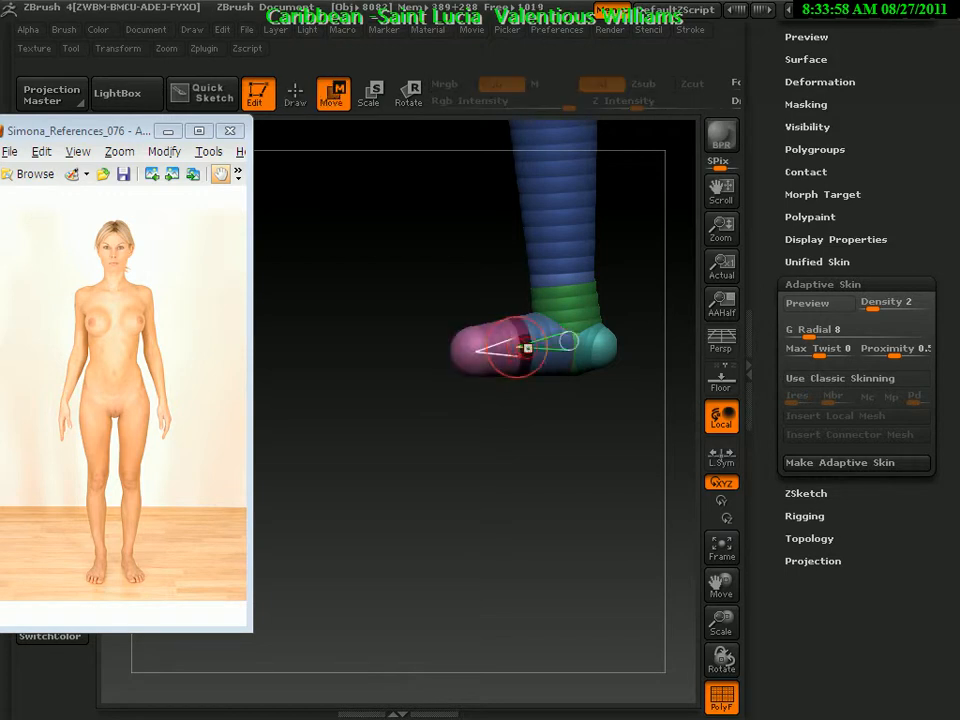
{"action": "key", "text": "e"}
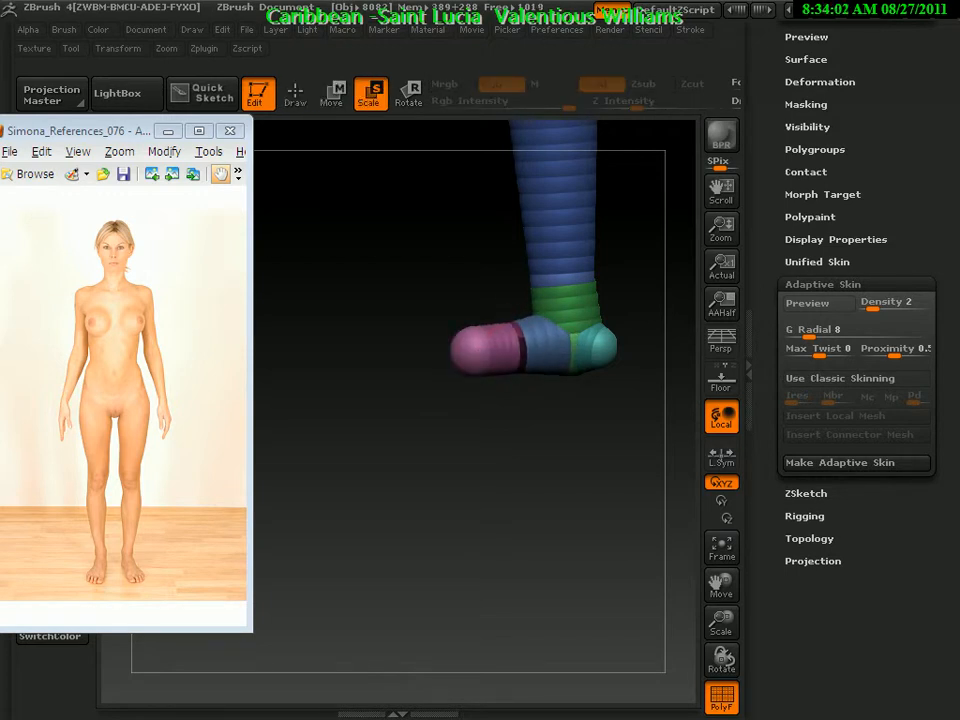
Step: Angle the toes outward and reposition the ankles as seen from beneath the feet
{"action": "left_click_drag", "start_coordinate": [466, 430], "coordinate": [476, 538]}
{"action": "left_click_drag", "start_coordinate": [413, 493], "coordinate": [465, 173]}
{"action": "key", "text": "s"}
{"action": "key", "text": "w"}
{"action": "left_click_drag", "start_coordinate": [465, 365], "coordinate": [462, 350]}
{"action": "left_click_drag", "start_coordinate": [473, 400], "coordinate": [420, 440]}
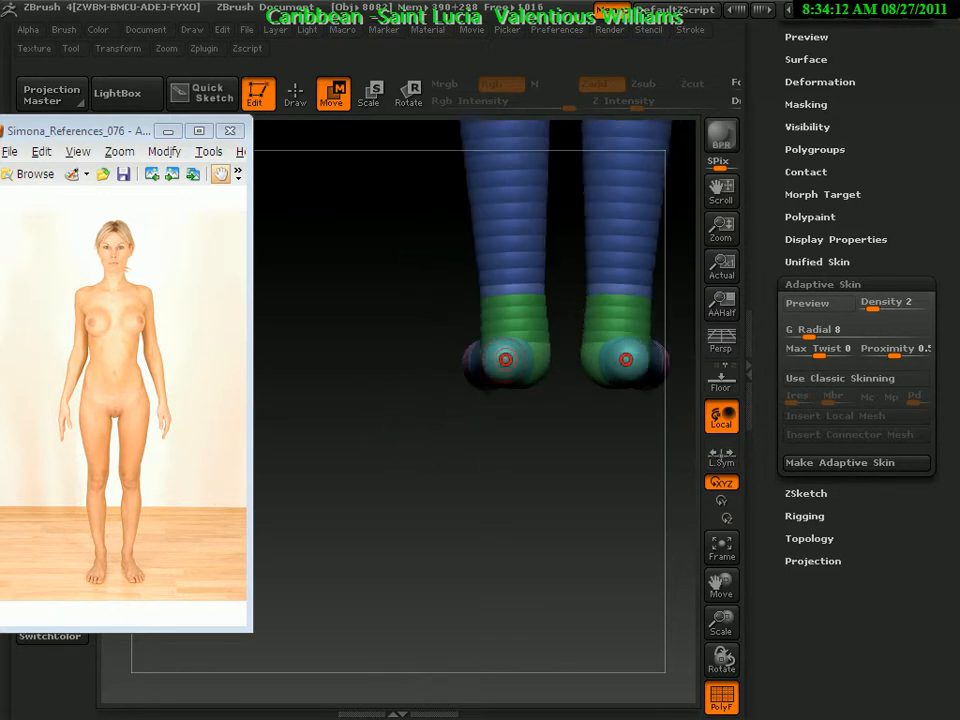
{"action": "left_click_drag", "start_coordinate": [305, 500], "coordinate": [475, 332]}
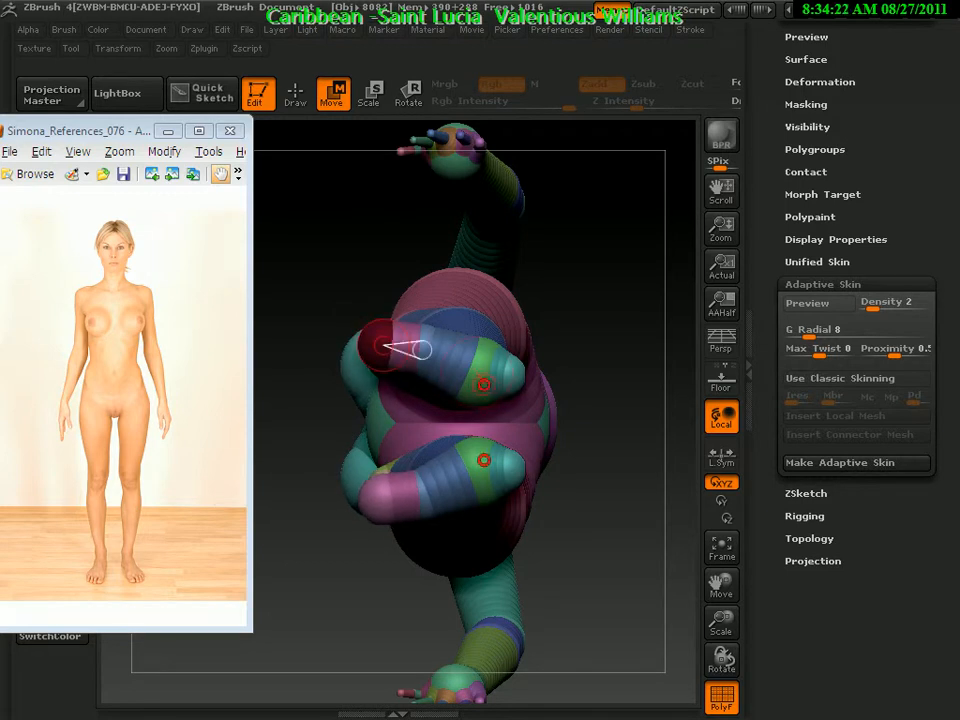
{"action": "left_click_drag", "start_coordinate": [487, 386], "coordinate": [482, 386]}
{"action": "left_click_drag", "start_coordinate": [598, 274], "coordinate": [590, 506]}
{"action": "left_click_drag", "start_coordinate": [452, 436], "coordinate": [488, 424]}
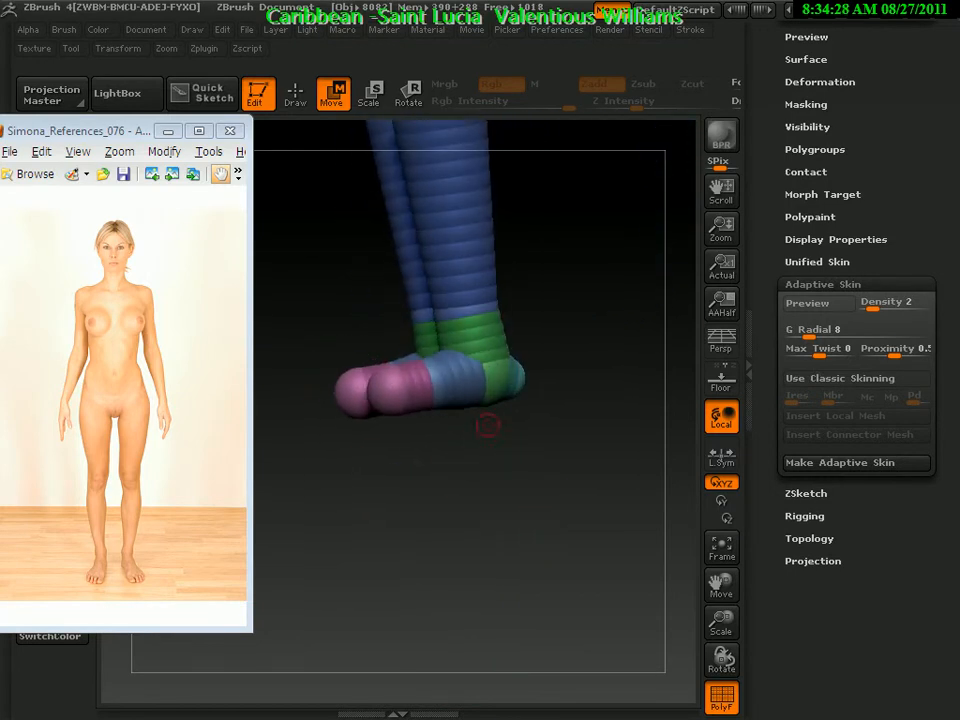
Step: Lengthen the foot in side view by moving the toe and mid-foot ZSpheres forward and the heel back
{"action": "left_click_drag", "start_coordinate": [722, 621], "coordinate": [722, 457]}
{"action": "left_click_drag", "start_coordinate": [570, 455], "coordinate": [450, 345]}
{"action": "mouse_move", "coordinate": [520, 383]}
{"action": "left_mouse_down", "text": "alt"}
{"action": "mouse_move", "coordinate": [520, 475]}
{"action": "mouse_move", "coordinate": [520, 396]}
{"action": "mouse_move", "coordinate": [520, 460]}
{"action": "mouse_move", "coordinate": [525, 410]}
{"action": "mouse_move", "coordinate": [522, 447]}
{"action": "mouse_move", "coordinate": [557, 405]}
{"action": "mouse_move", "coordinate": [527, 461]}
{"action": "mouse_move", "coordinate": [552, 319]}
{"action": "mouse_move", "coordinate": [530, 400]}
{"action": "mouse_move", "coordinate": [510, 426]}
{"action": "mouse_move", "coordinate": [508, 470]}
{"action": "left_mouse_up", "text": "alt"}
{"action": "left_click_drag", "start_coordinate": [352, 485], "coordinate": [320, 489]}
{"action": "left_click_drag", "start_coordinate": [385, 486], "coordinate": [374, 492]}
{"action": "left_click_drag", "start_coordinate": [458, 486], "coordinate": [495, 504]}
Step: Scale the ankle, mid-foot and toe ZSpheres to smooth the foot's side profile
{"action": "key", "text": "e"}
{"action": "left_click_drag", "start_coordinate": [450, 497], "coordinate": [458, 506]}
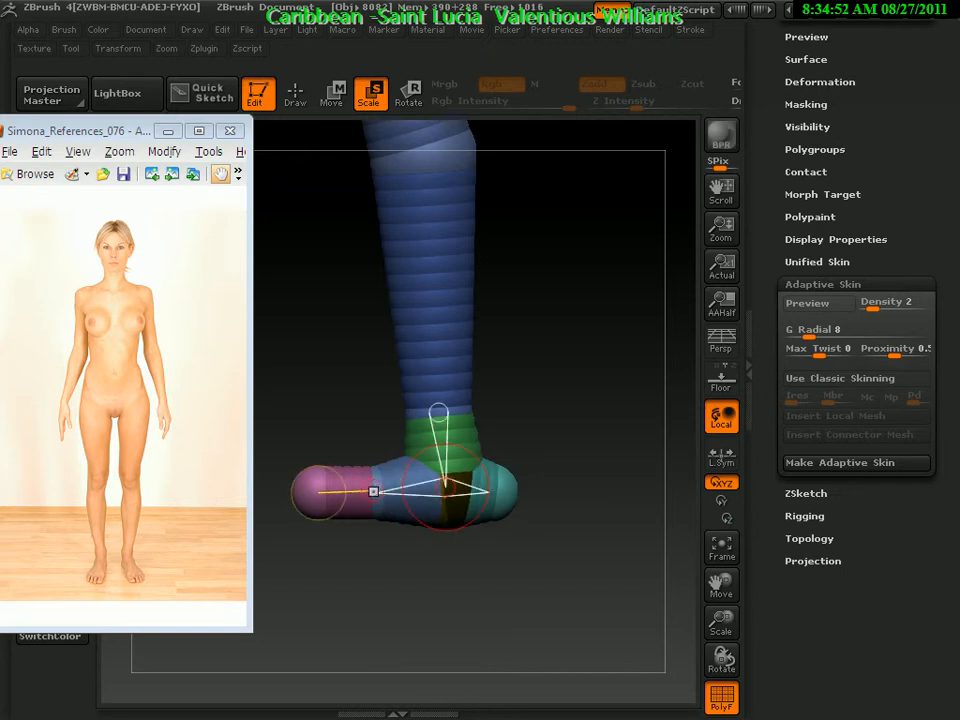
{"action": "left_click_drag", "start_coordinate": [378, 492], "coordinate": [384, 498]}
{"action": "left_click_drag", "start_coordinate": [317, 493], "coordinate": [318, 497]}
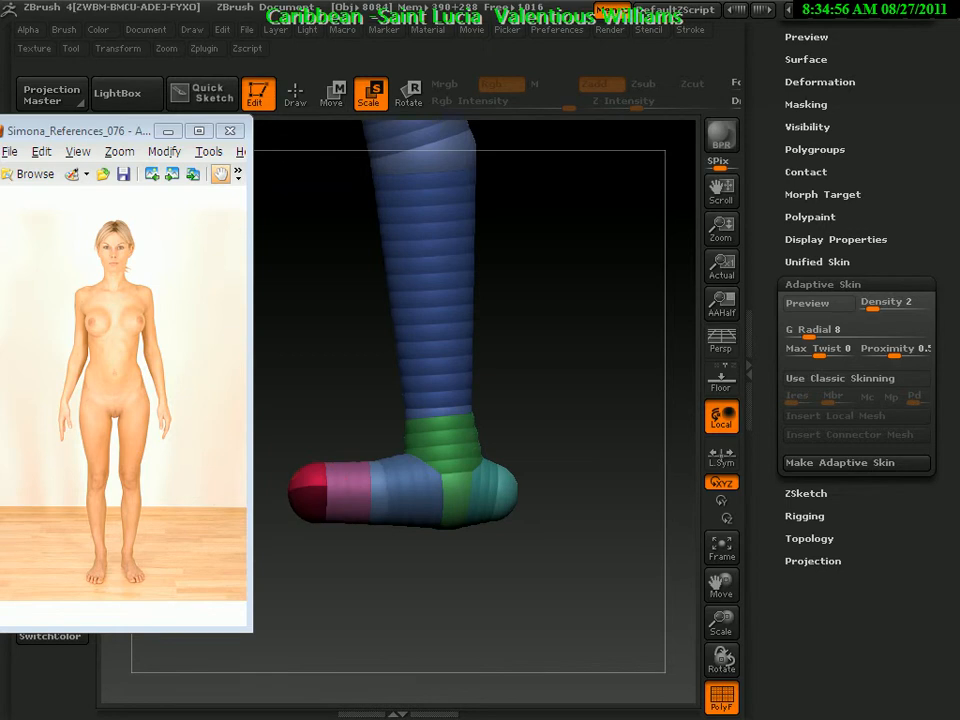
Step: Raise the heel slightly and pull the toe ZSphere back to shorten the foot in proportion to the leg
{"action": "key", "text": "w"}
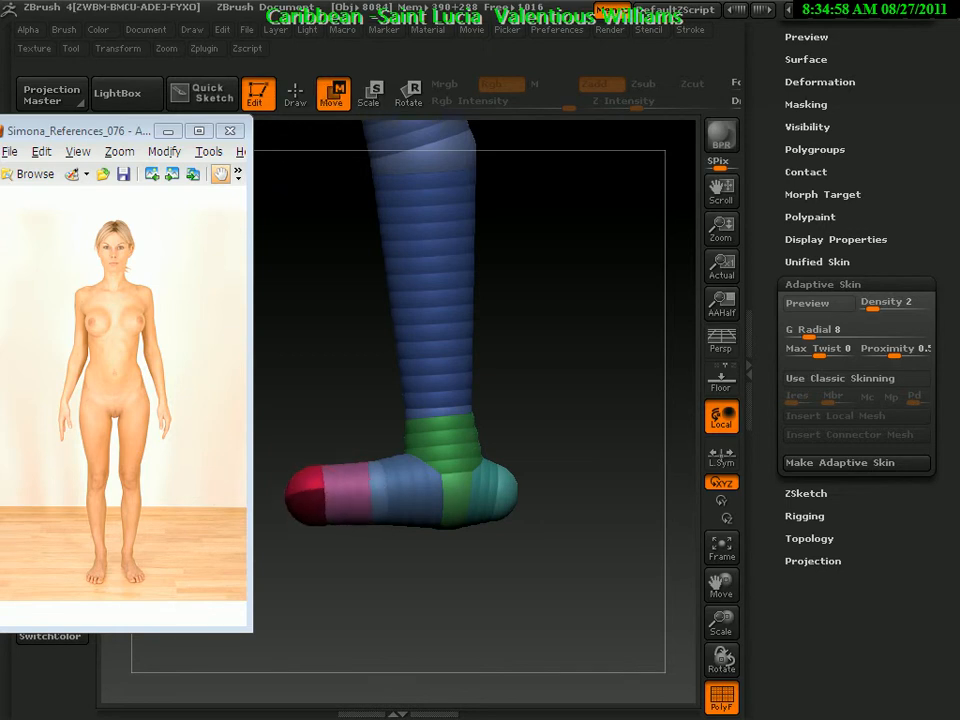
{"action": "left_click_drag", "start_coordinate": [489, 493], "coordinate": [495, 484]}
{"action": "left_click_drag", "start_coordinate": [556, 506], "coordinate": [508, 361], "text": "alt"}
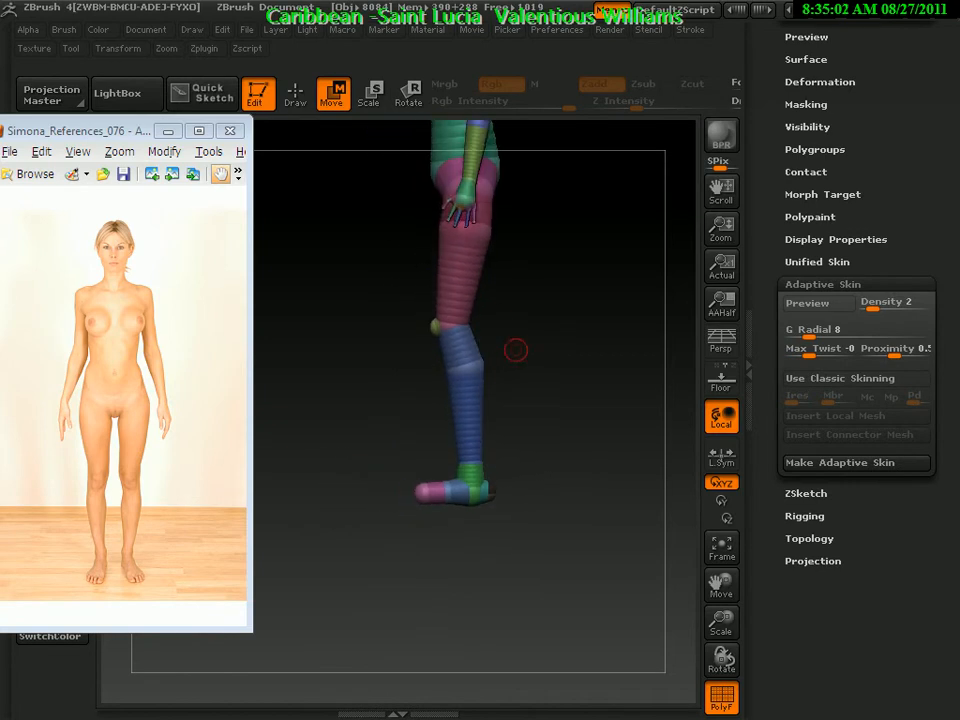
{"action": "left_click", "coordinate": [429, 499]}
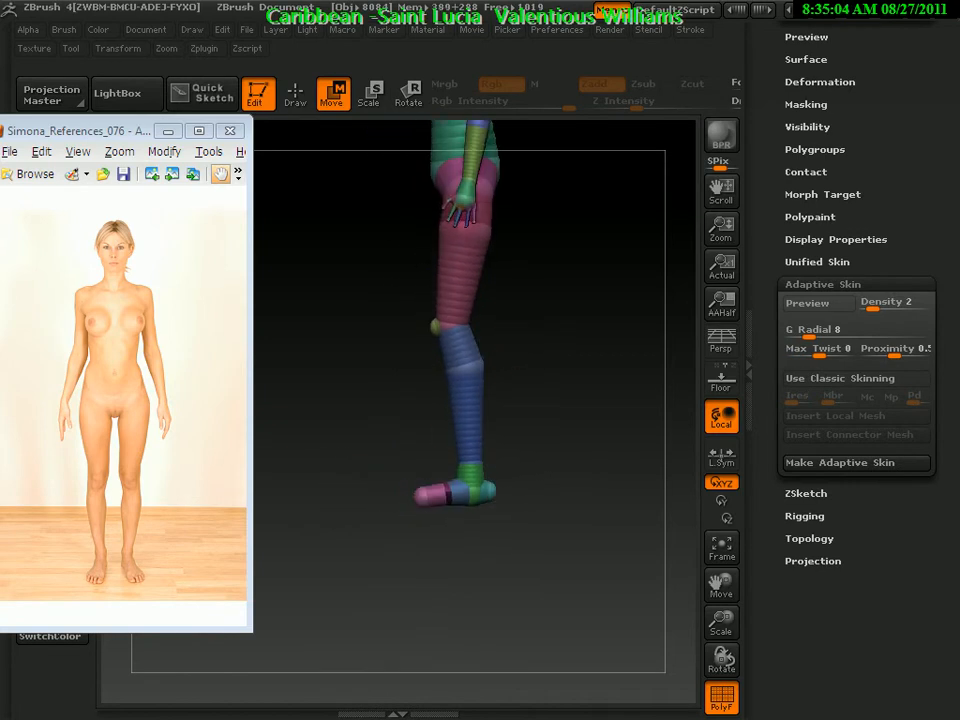
{"action": "left_click_drag", "start_coordinate": [435, 497], "coordinate": [438, 497]}
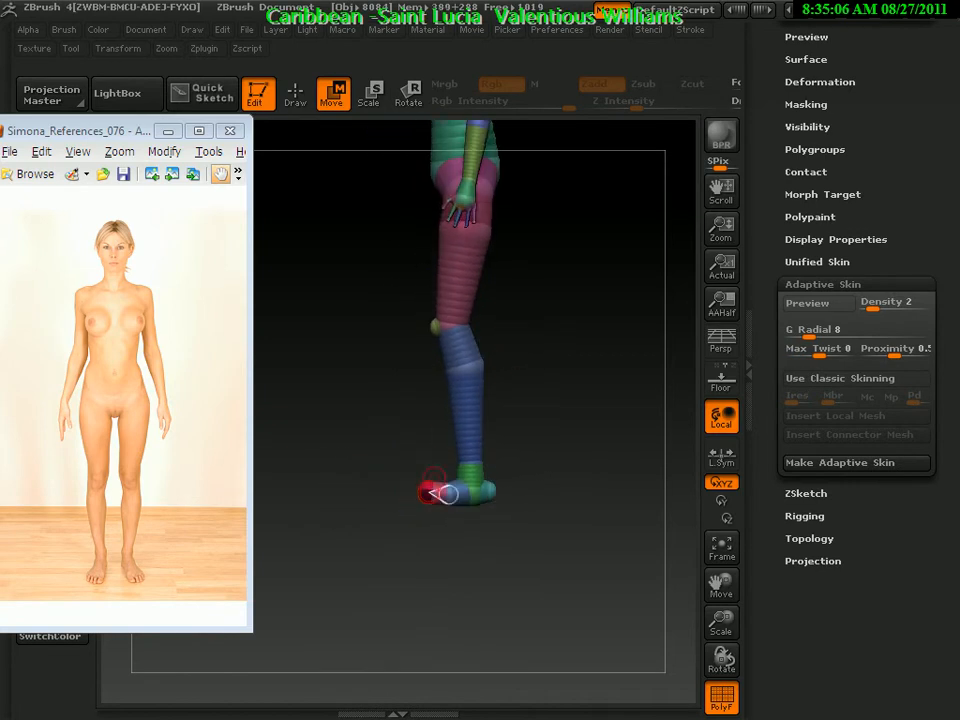
Step: Preview the adaptive skin and examine the whole figure from the front
{"action": "key", "text": "a"}
{"action": "left_click_drag", "start_coordinate": [590, 560], "coordinate": [570, 537], "text": "alt"}
{"action": "left_click_drag", "start_coordinate": [540, 537], "coordinate": [619, 527]}
{"action": "left_click_drag", "start_coordinate": [600, 480], "coordinate": [572, 662], "text": "alt"}
Step: Save the project in the Bust folder, overwriting the existing ZPR file ending in _1
{"action": "left_click", "coordinate": [222, 29]}
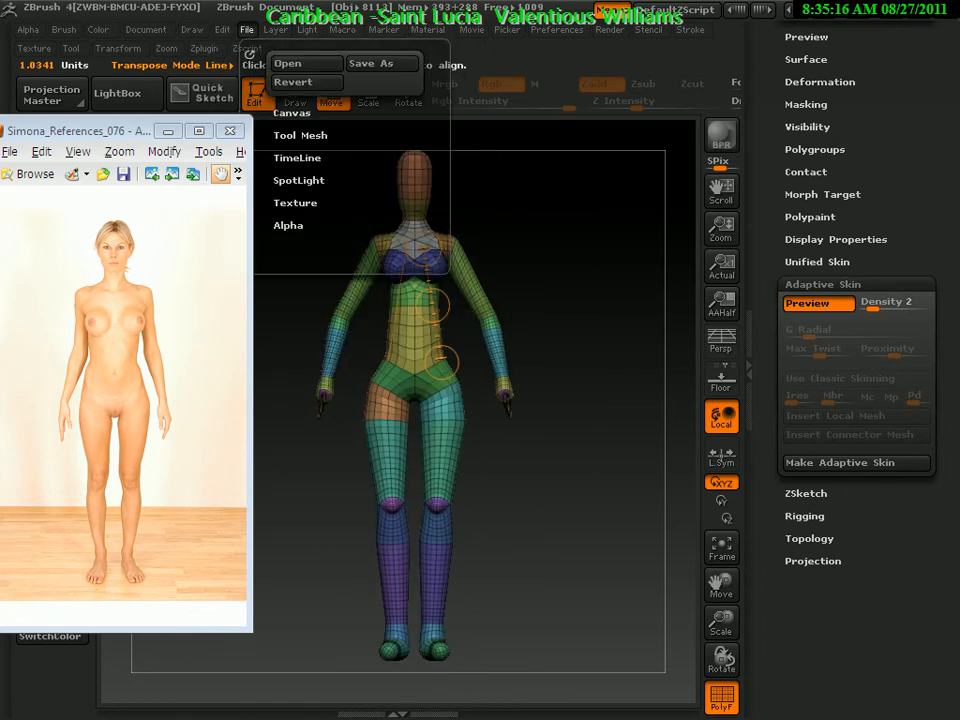
{"action": "mouse_move", "coordinate": [275, 30]}
{"action": "left_click", "coordinate": [381, 63]}
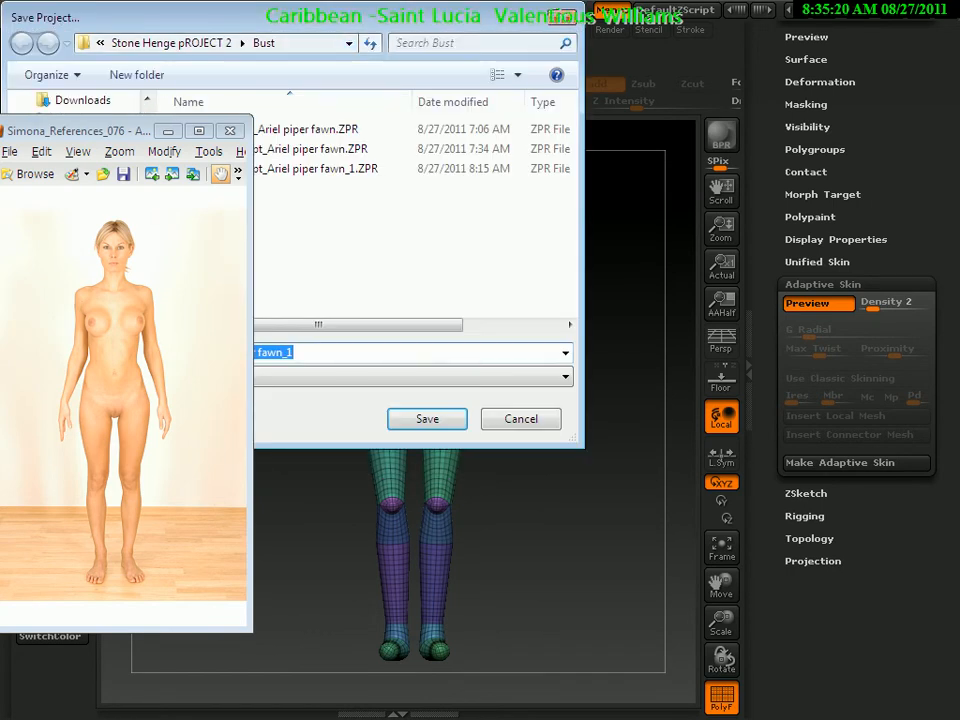
{"action": "key", "text": "Return"}
{"action": "key", "text": "y"}
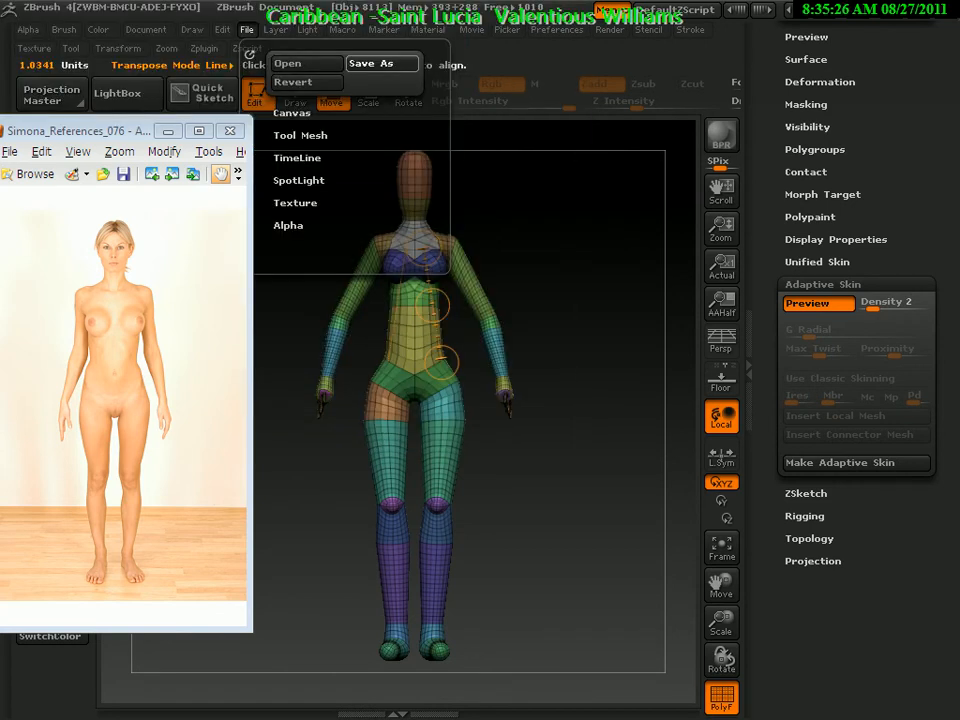
{"action": "key", "text": "super"}
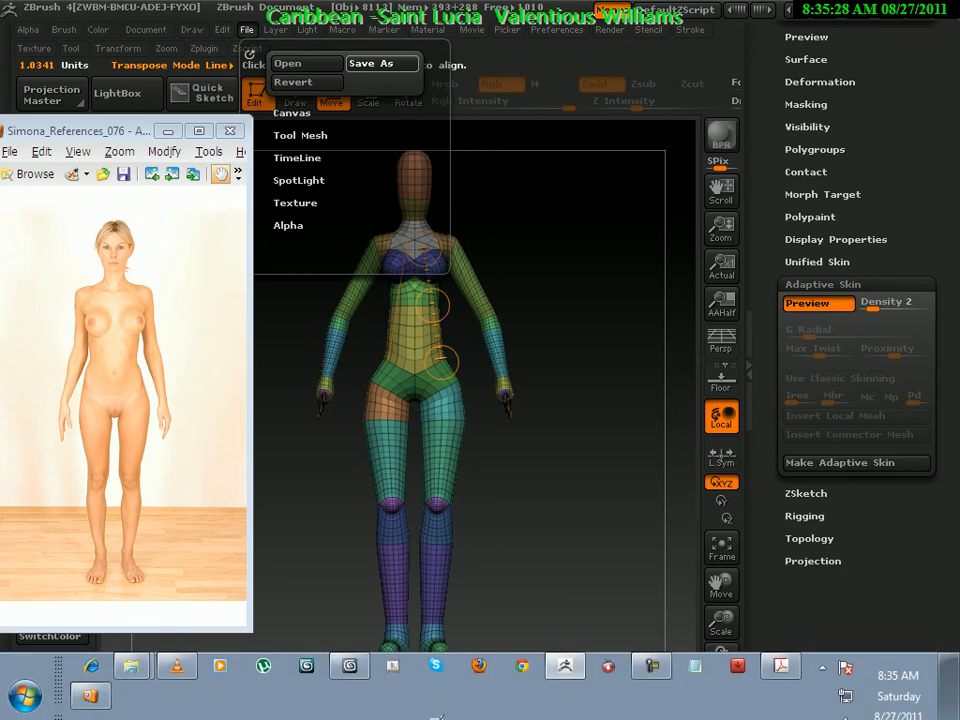
{"action": "key", "text": "super"}
{"action": "key", "text": "alt+Tab"}
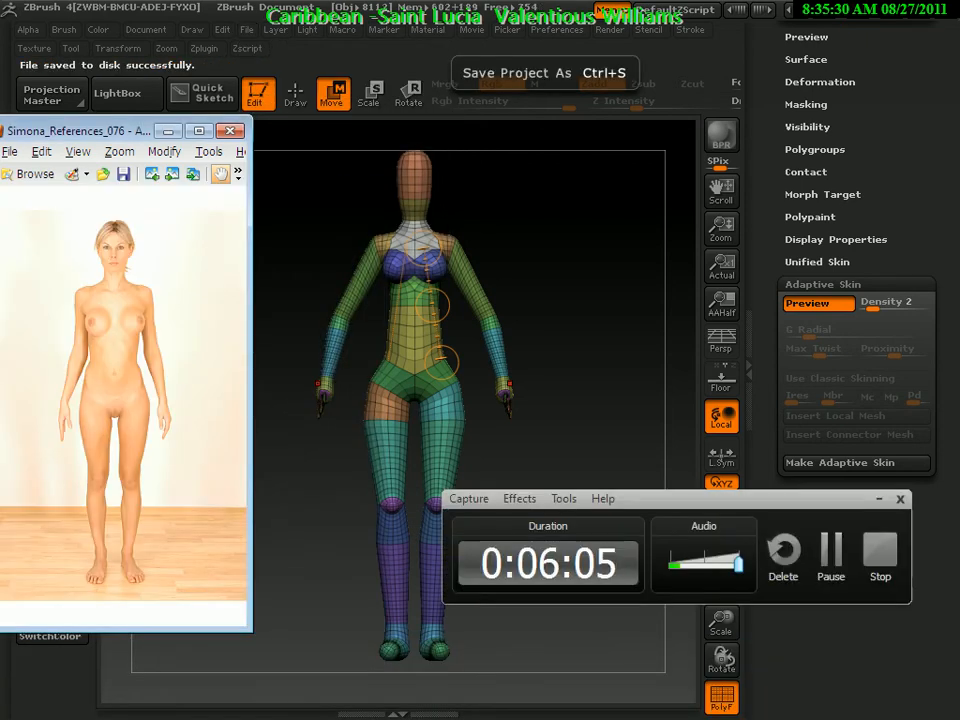